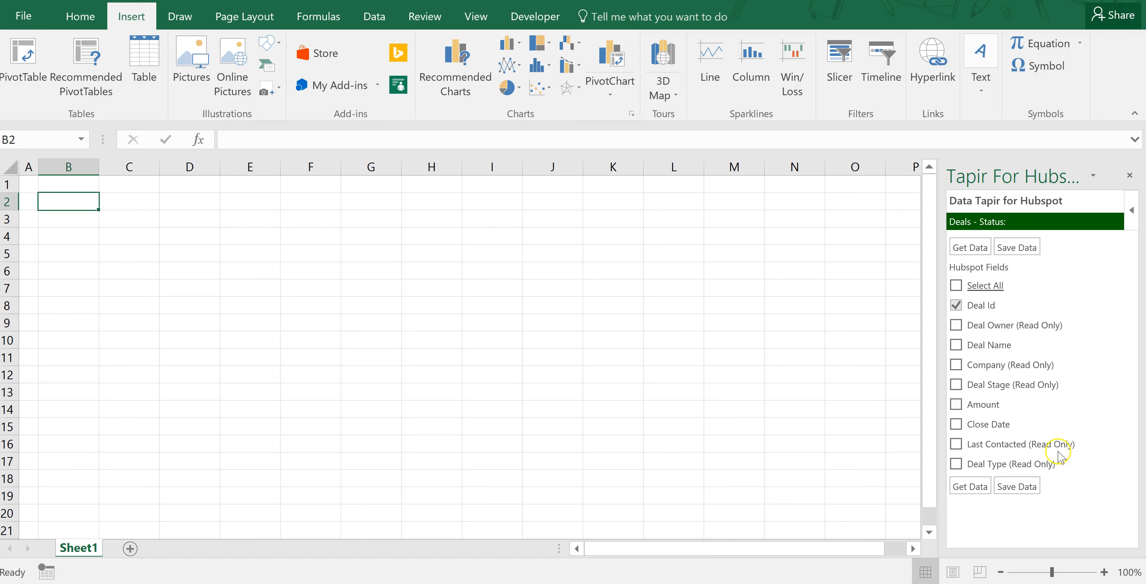
# Select all HubSpot deal fields and load the deals data into the worksheet starting at B2
pyautogui.click(957, 285)
pyautogui.click(972, 249)
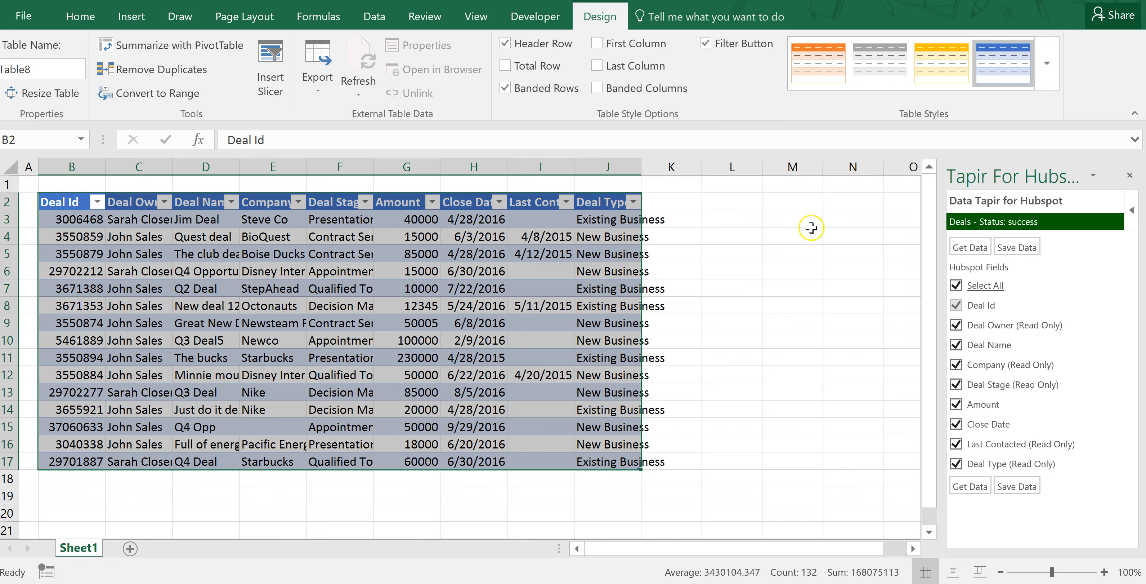
pyautogui.click(765, 250)
# Widen the Deal Type, Close Date and Deal Stage columns of the deals table so their contents fit better
pyautogui.moveTo(639, 165); pyautogui.dragTo(694, 167)
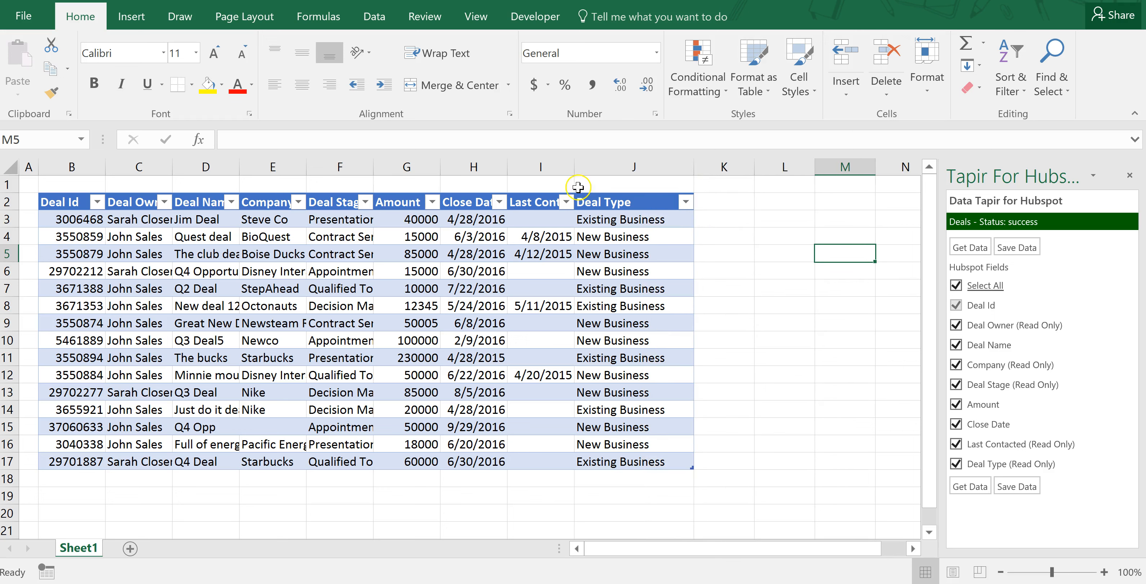
pyautogui.moveTo(507, 172); pyautogui.dragTo(525, 168)
pyautogui.moveTo(367, 162); pyautogui.dragTo(393, 164)
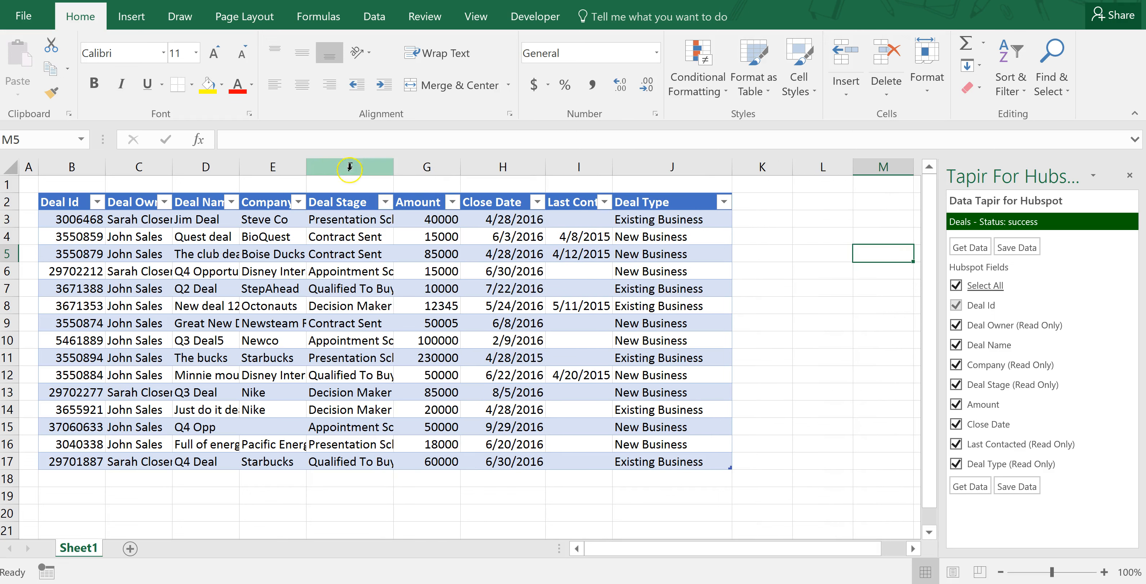
pyautogui.moveTo(392, 167); pyautogui.dragTo(439, 165)
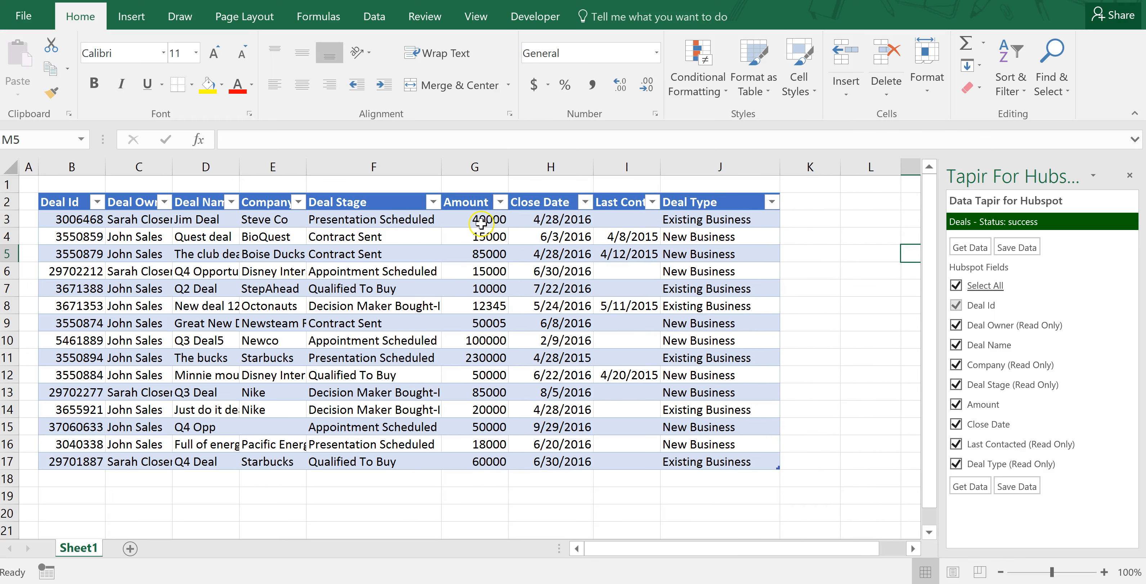
# Set the Amount of StepAhead's Q2 Deal to 15000 and of the Octonauts deal to 20000
pyautogui.click(496, 289)
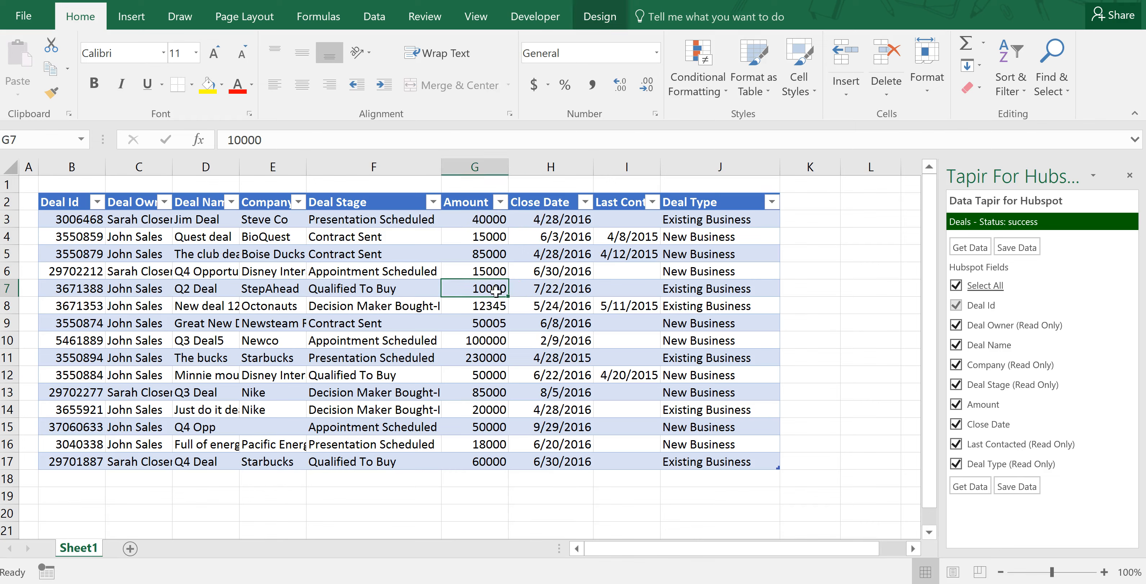
pyautogui.write('15000')
pyautogui.press('Return')
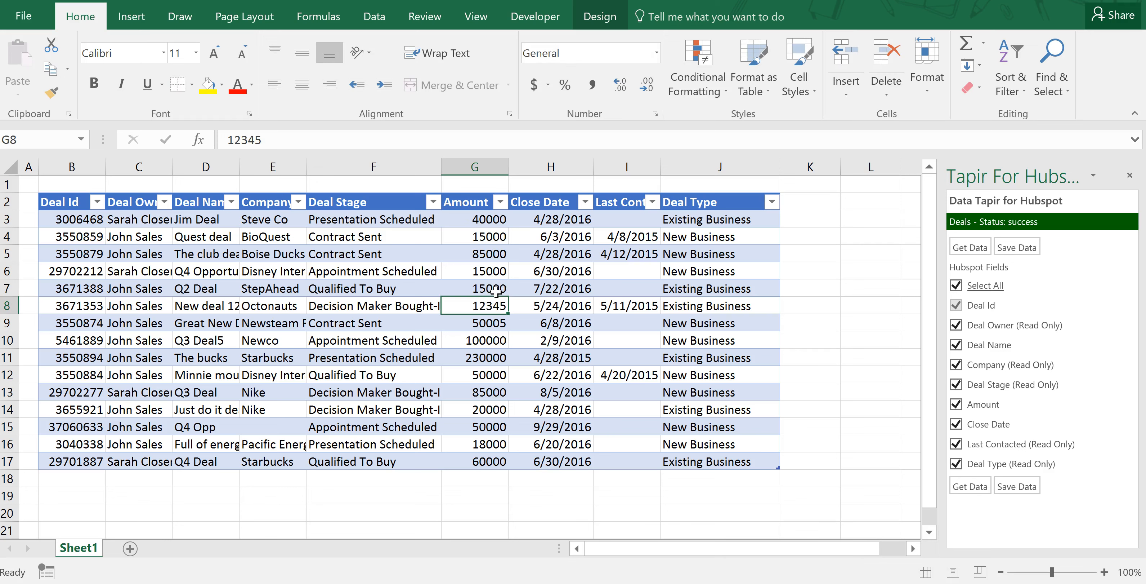
pyautogui.write('200')
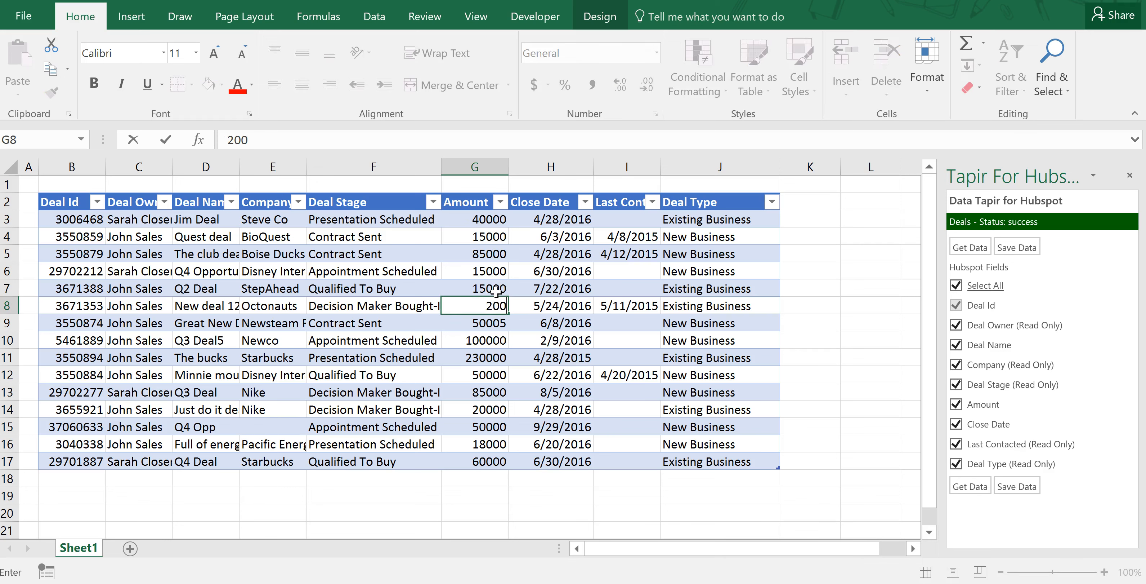
pyautogui.press('Return')
# Set the Amount in G12 to 55000 and save the edited deals back to HubSpot
pyautogui.press('Down')
pyautogui.press('Down')
pyautogui.press('Down')
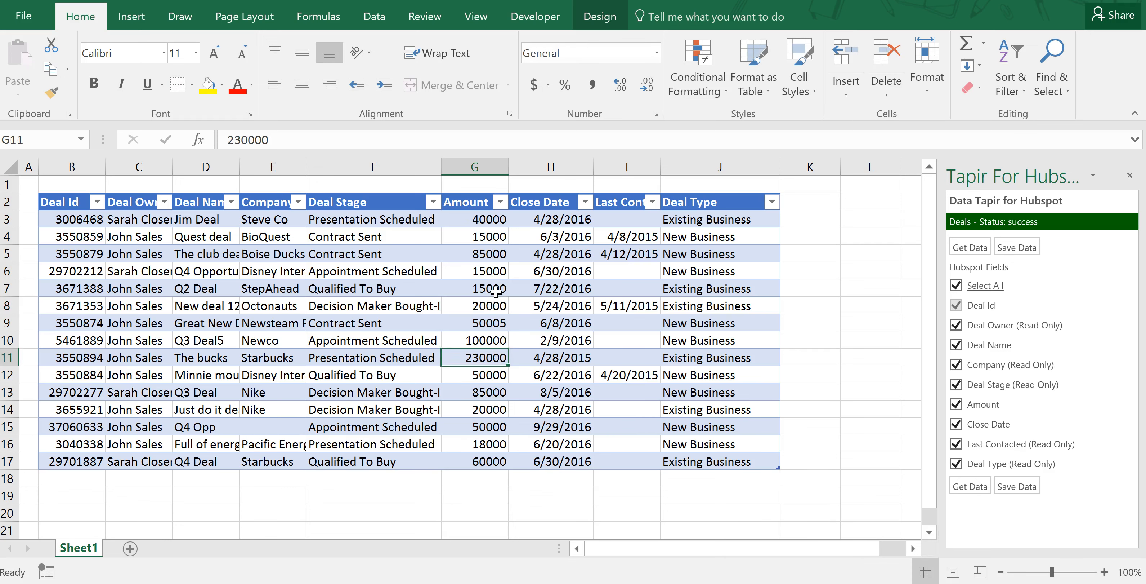
pyautogui.write('550')
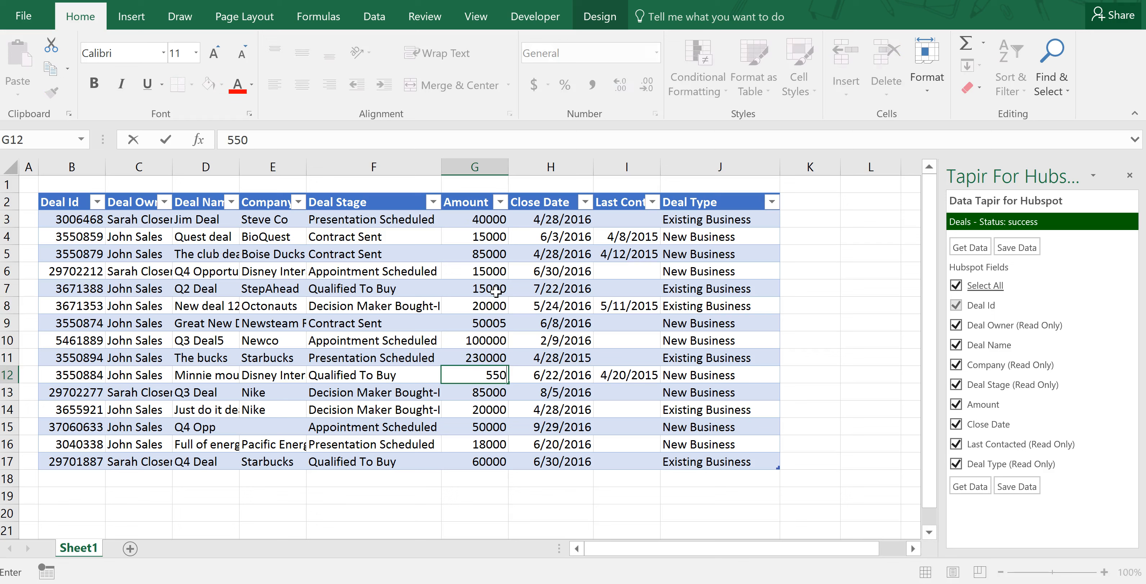
pyautogui.write('00')
pyautogui.press('Return')
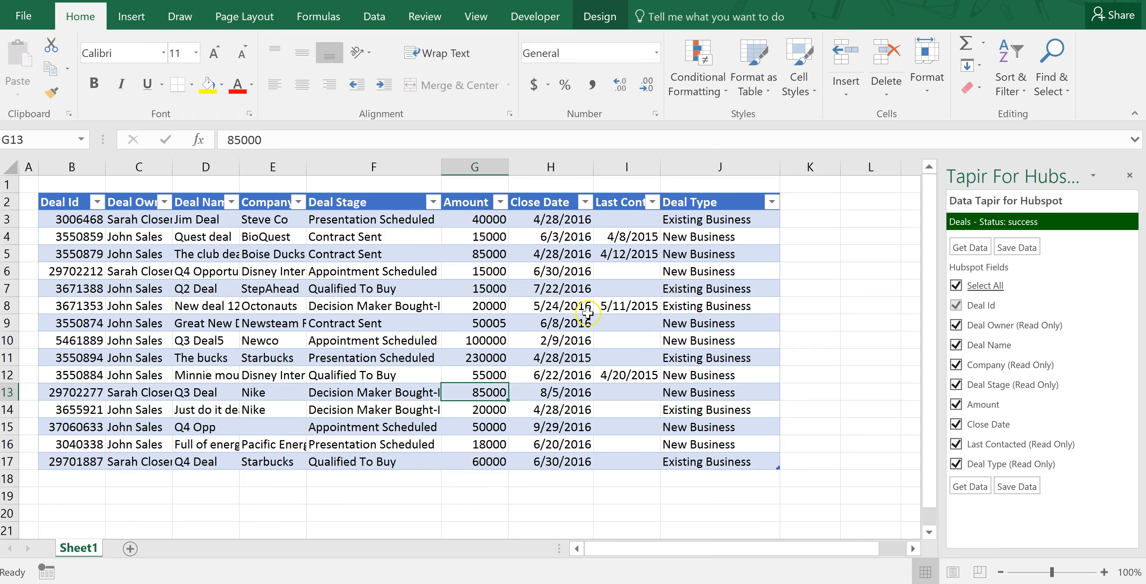
pyautogui.click(1005, 248)
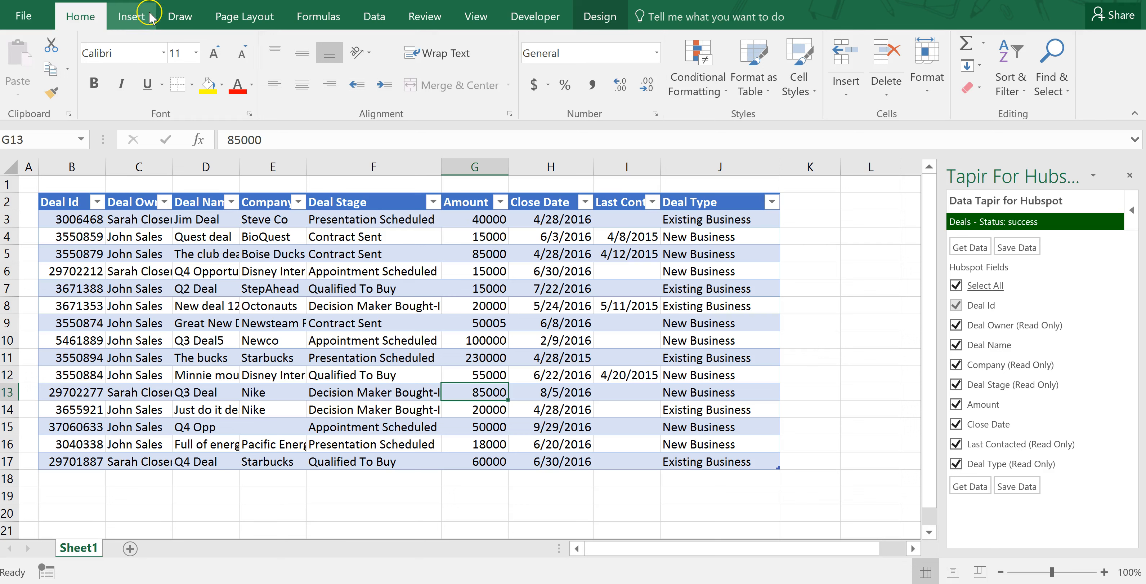
# Create a PivotTable from the deals table Table8 on a new worksheet
pyautogui.click(375, 17)
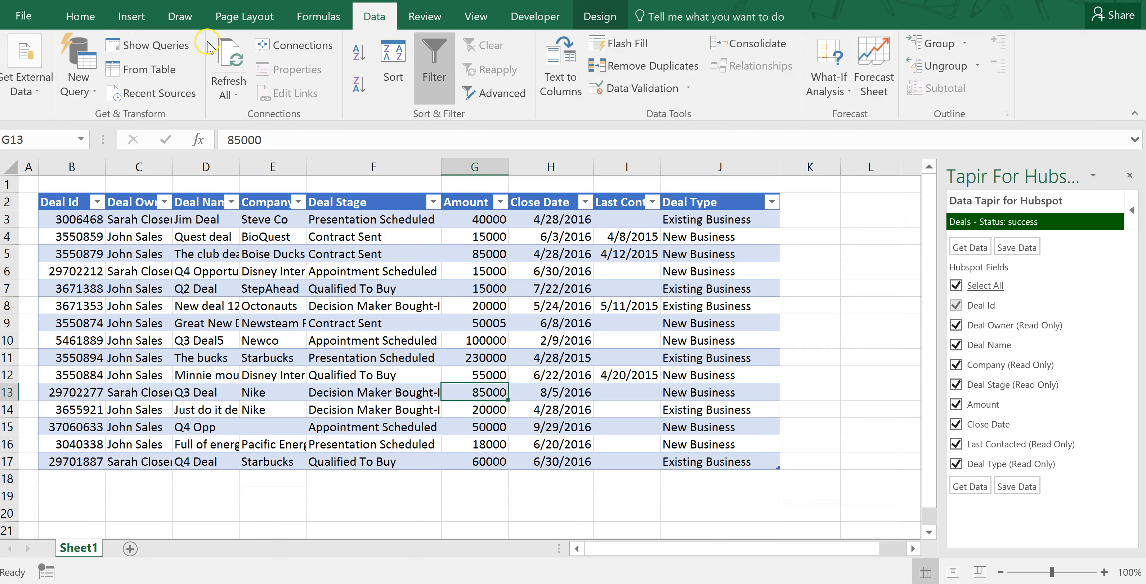
pyautogui.click(130, 17)
pyautogui.click(25, 58)
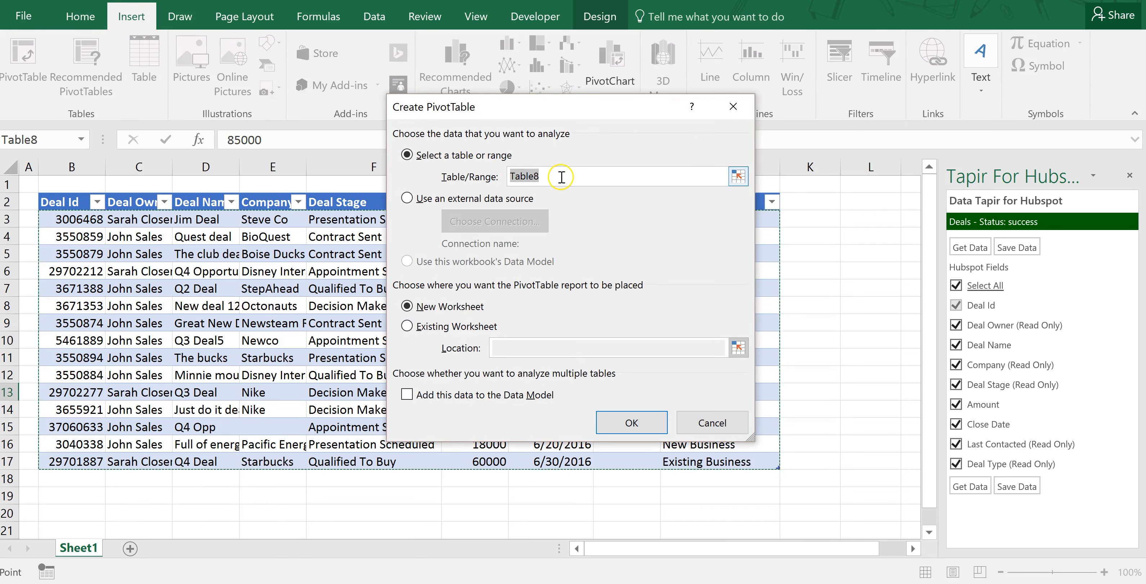
pyautogui.click(645, 420)
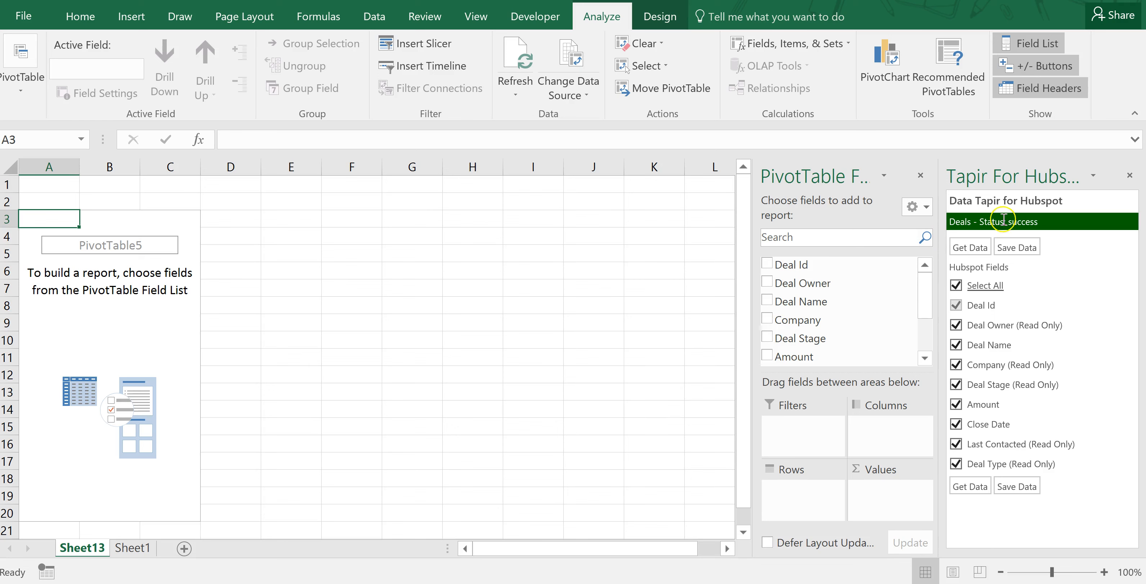
# Close the Tapir for HubSpot pane and add Deal Stage as rows and Amount as values in the PivotTable
pyautogui.click(1129, 176)
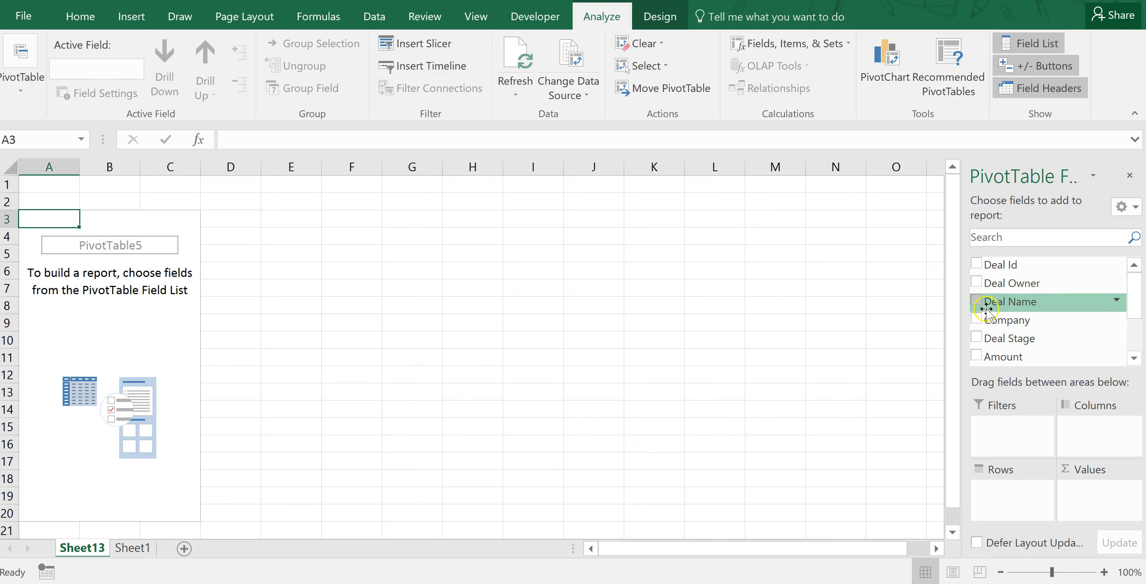
pyautogui.click(978, 338)
pyautogui.click(978, 356)
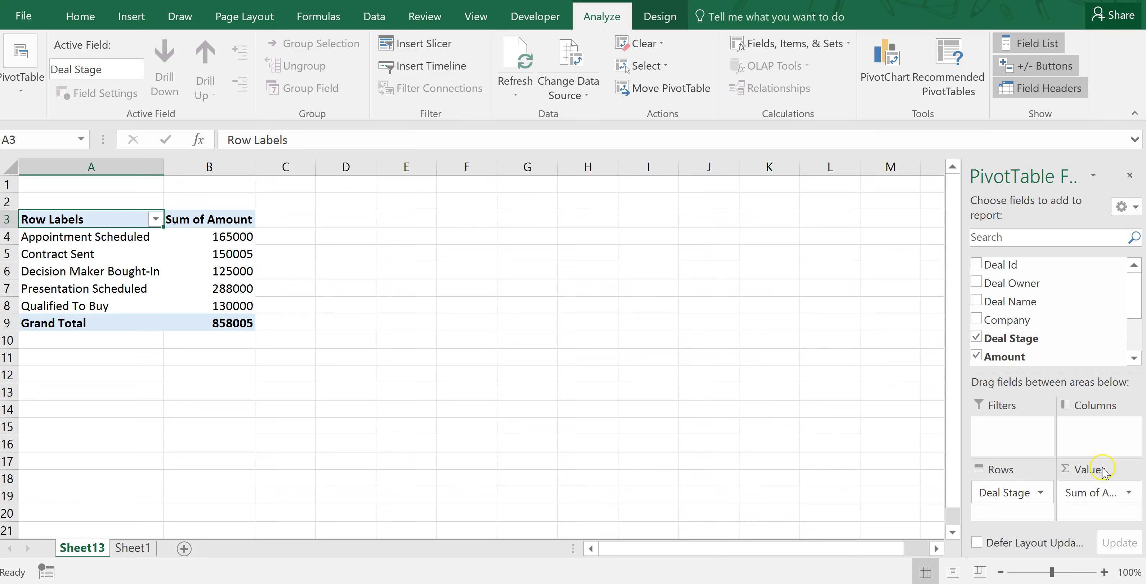
# Format the Sum of Amount values in the PivotTable as Currency with no decimal places
pyautogui.click(1130, 492)
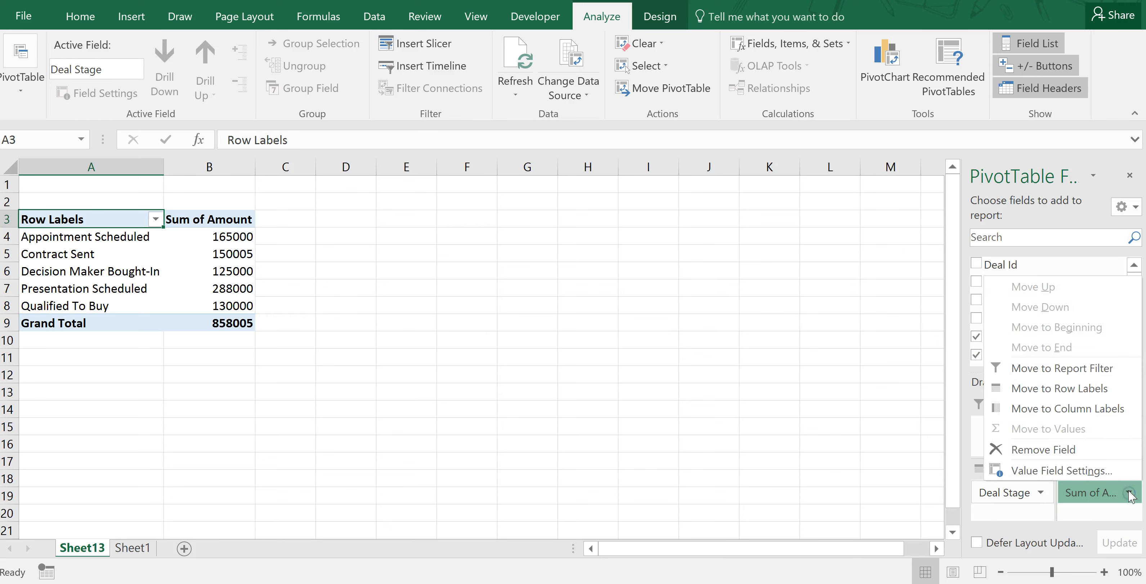
pyautogui.click(1086, 480)
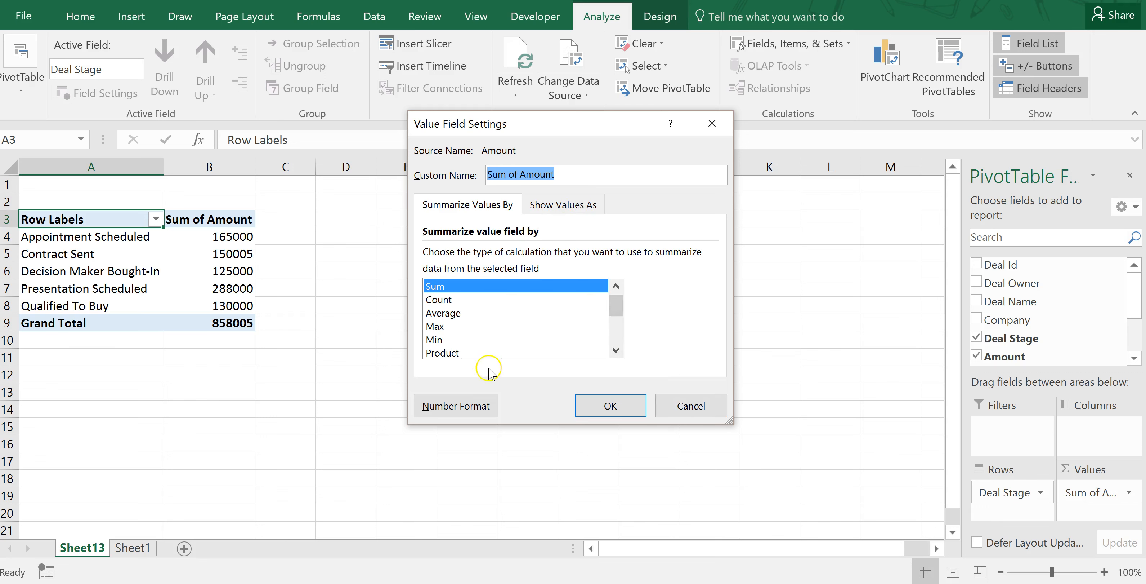
pyautogui.click(474, 405)
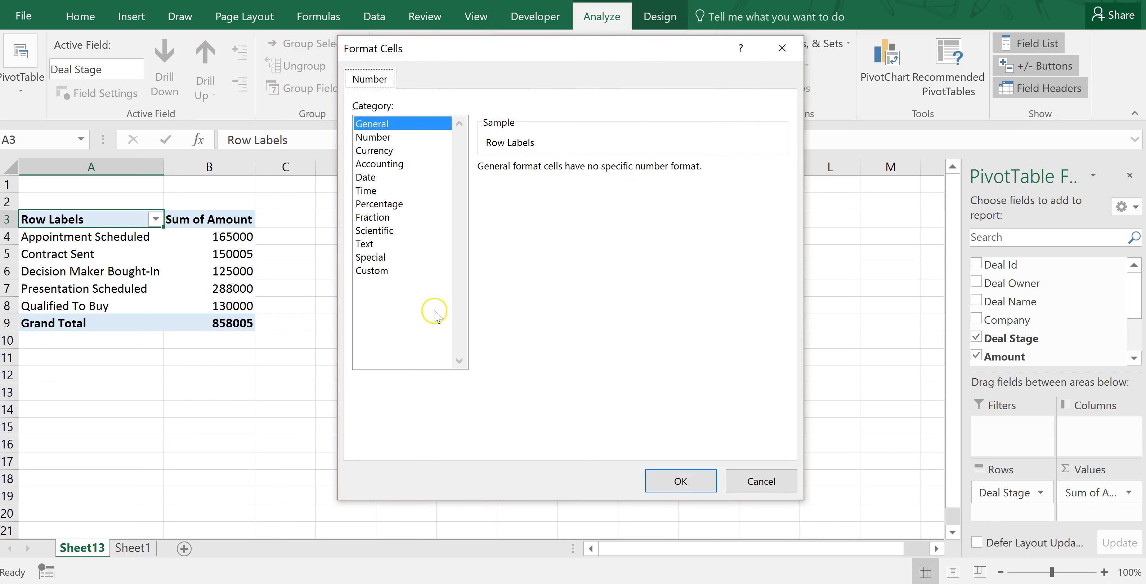
pyautogui.click(374, 150)
pyautogui.click(599, 173)
pyautogui.click(599, 173)
pyautogui.click(685, 475)
pyautogui.click(634, 407)
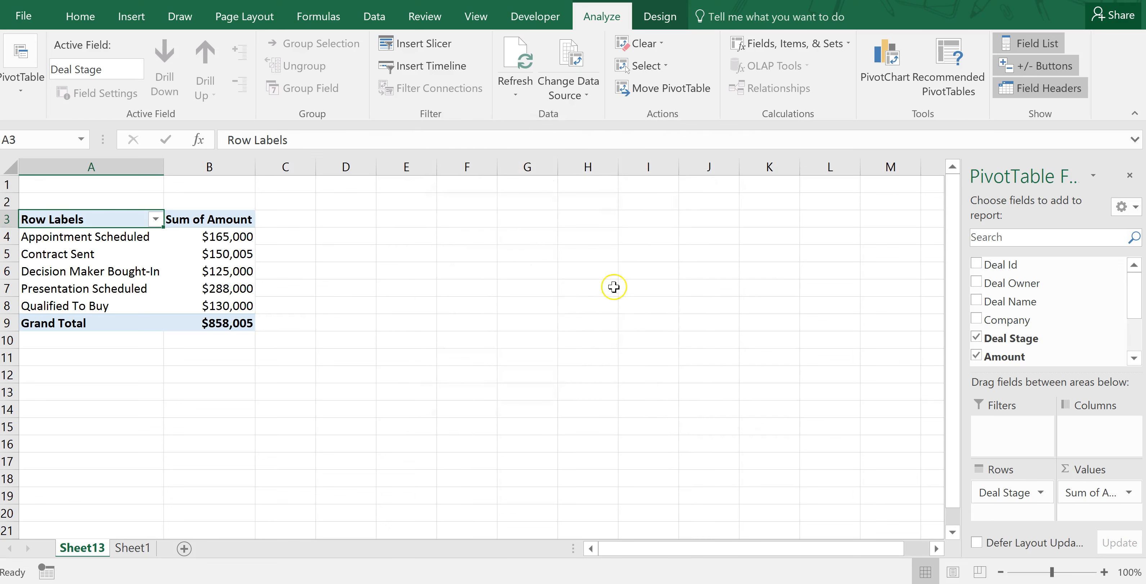
# Insert a Clustered Column PivotChart, place it beside the PivotTable and enlarge it to about 3.2" by 5.3"
pyautogui.click(884, 77)
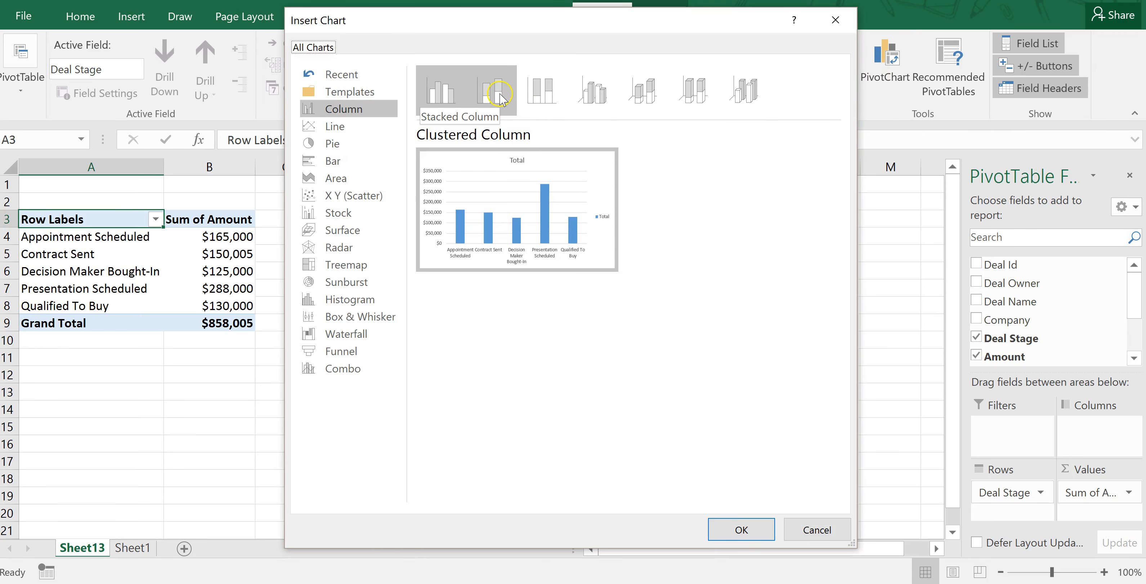
pyautogui.click(738, 530)
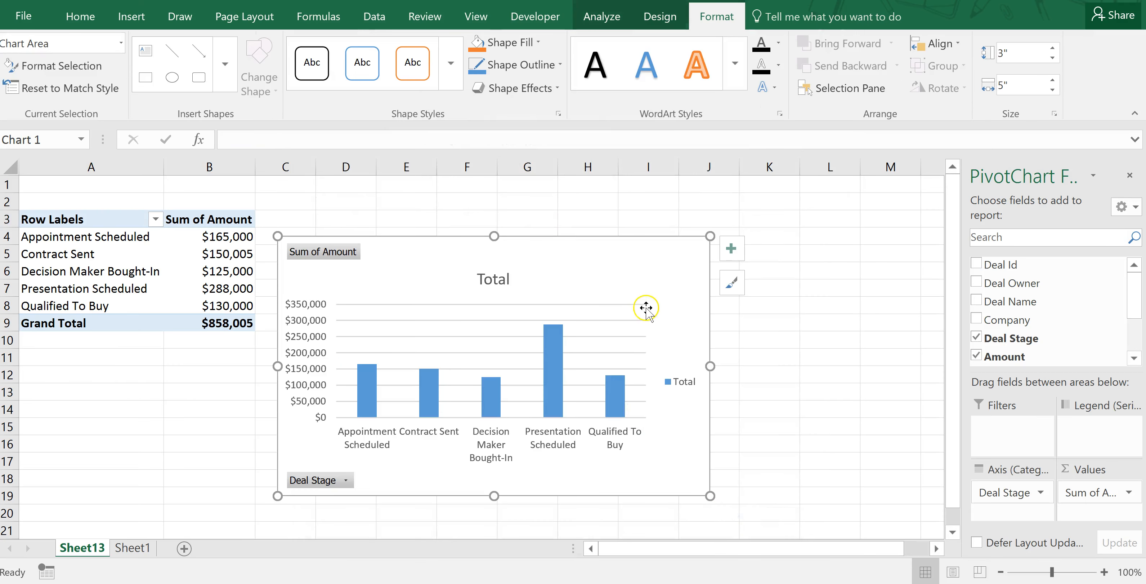
pyautogui.moveTo(648, 302); pyautogui.dragTo(692, 273)
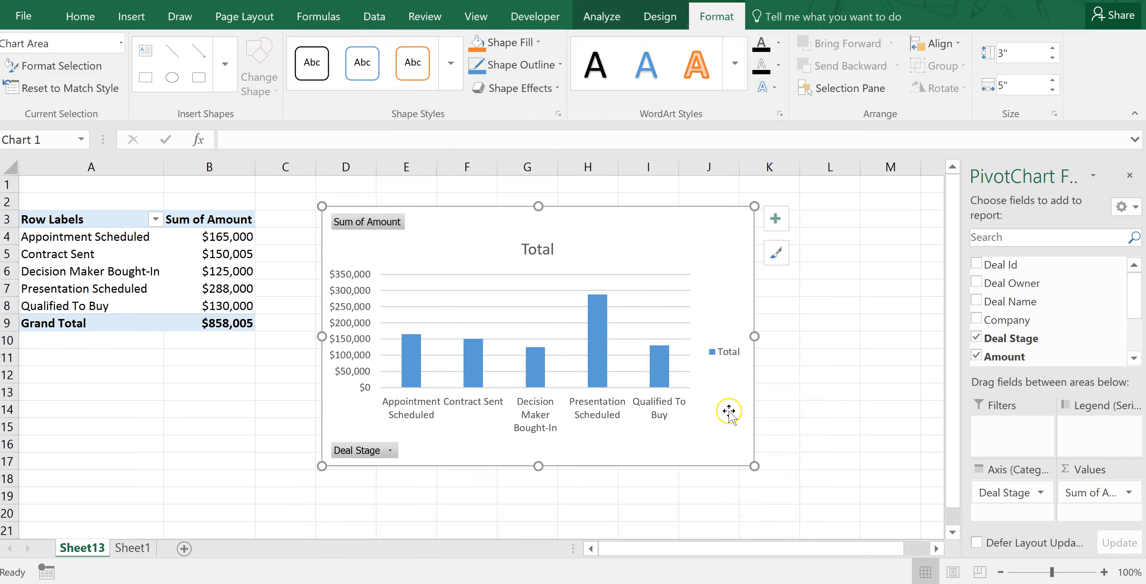
pyautogui.moveTo(755, 466); pyautogui.dragTo(779, 482)
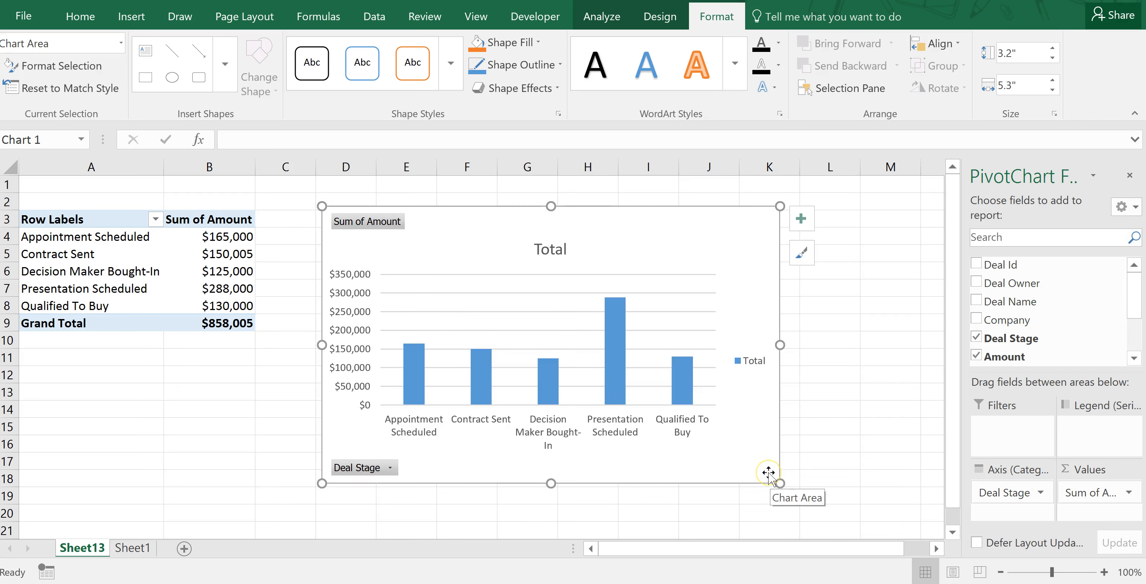
# Apply the quick layout with a vertical axis title and a data table to the PivotChart
pyautogui.click(655, 20)
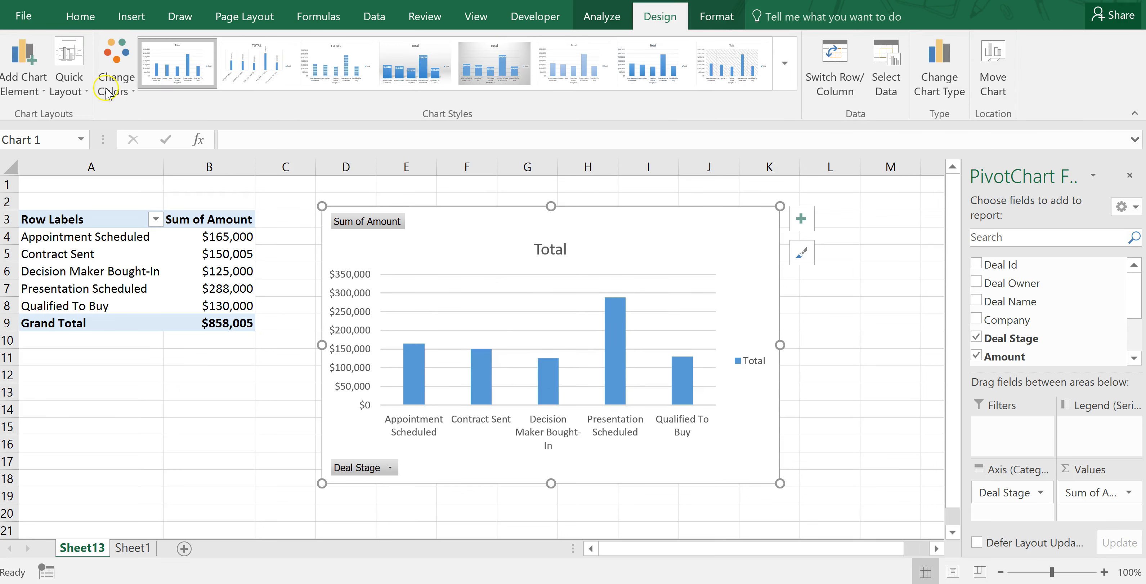
pyautogui.click(80, 95)
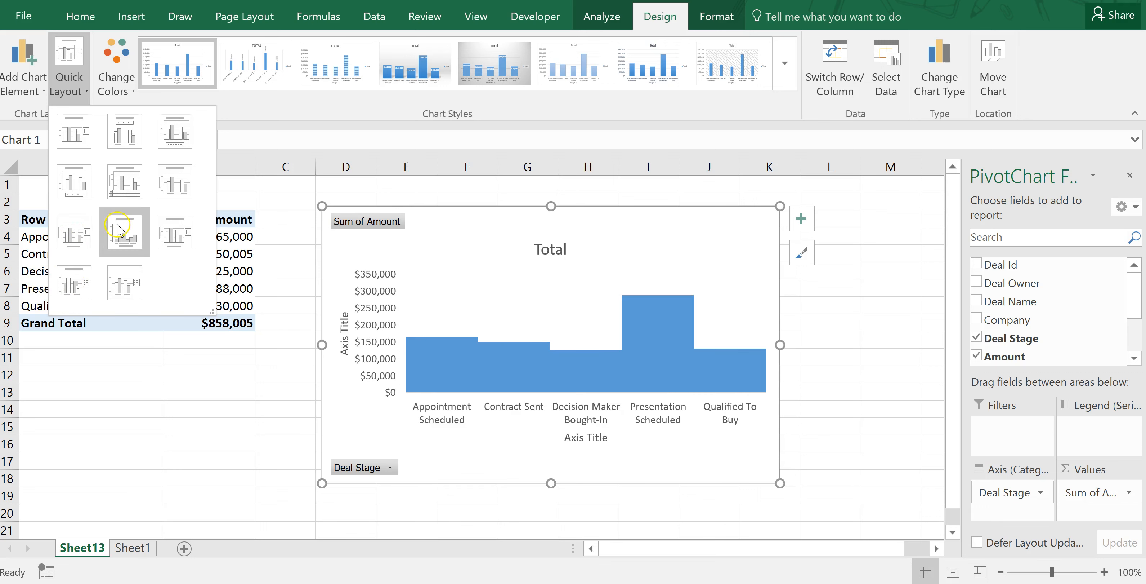
pyautogui.click(118, 197)
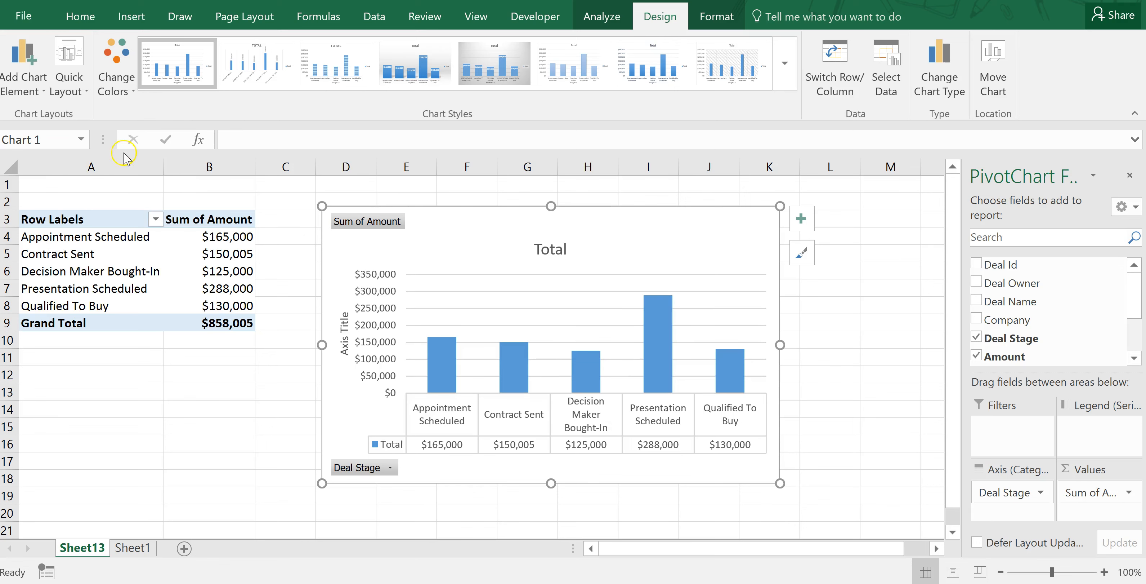
# Apply the second Colorful palette to the PivotChart, keep its first chart style, and delete the chart
pyautogui.click(128, 95)
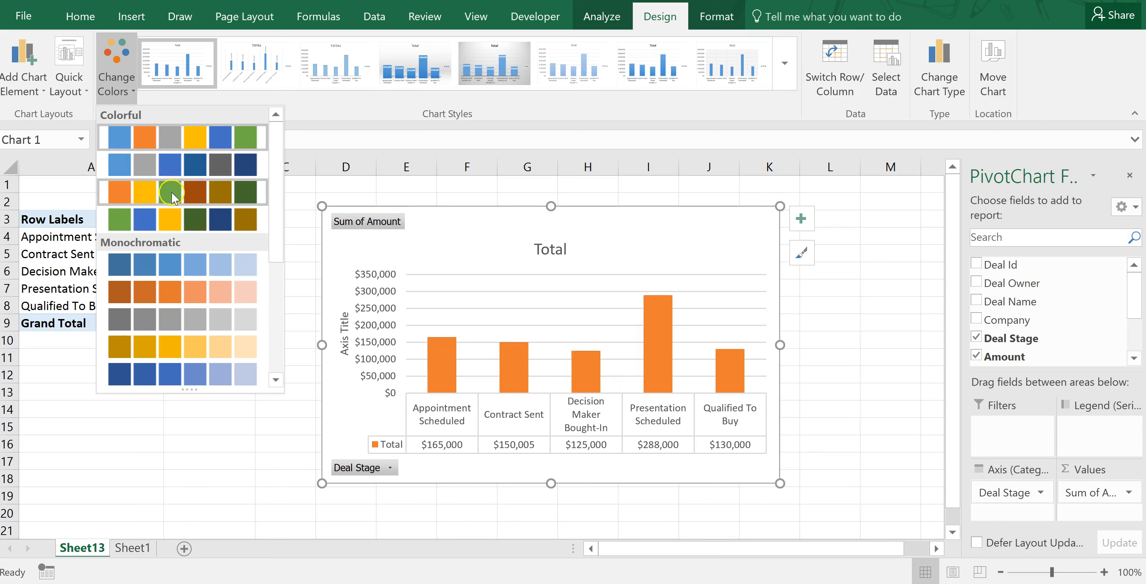
pyautogui.click(199, 168)
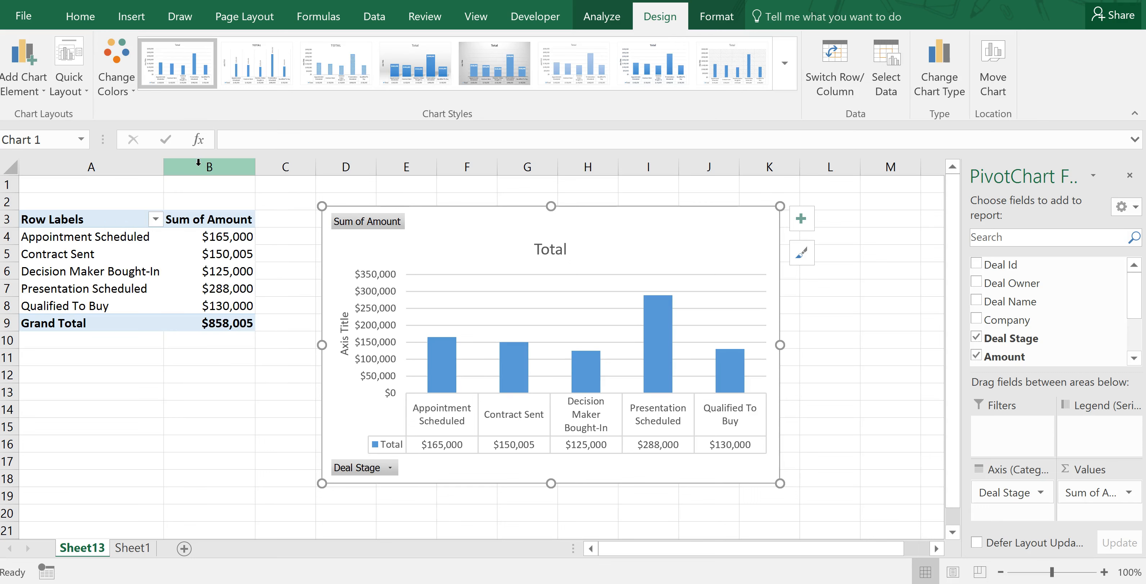
pyautogui.click(173, 75)
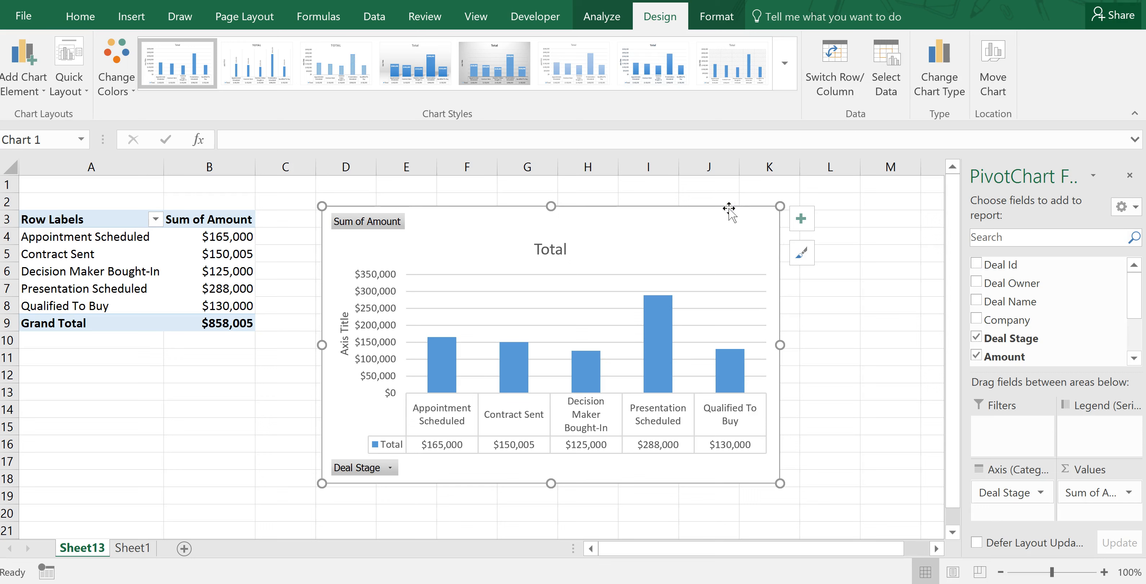
pyautogui.press('Delete')
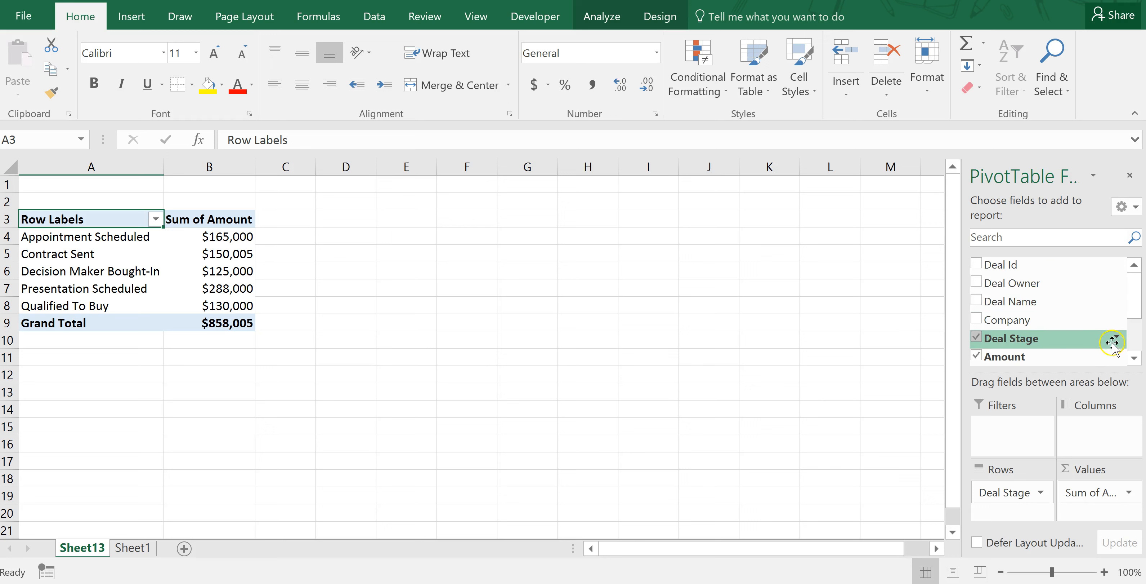
# Add the Deal Type field to the Columns area of the PivotTable
pyautogui.click(1135, 358)
pyautogui.click(1135, 357)
pyautogui.click(1134, 357)
pyautogui.moveTo(1031, 341); pyautogui.dragTo(1081, 434)
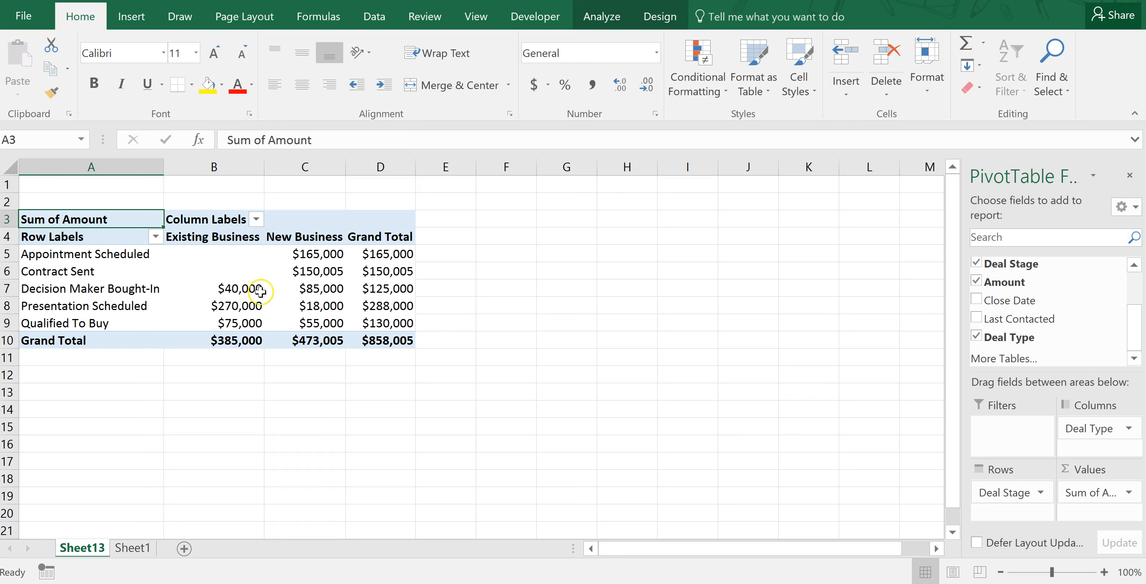
# Insert a Stacked Column PivotChart split by Deal Type and enlarge it beside the PivotTable to cover about E2:M19
pyautogui.moveTo(326, 347)
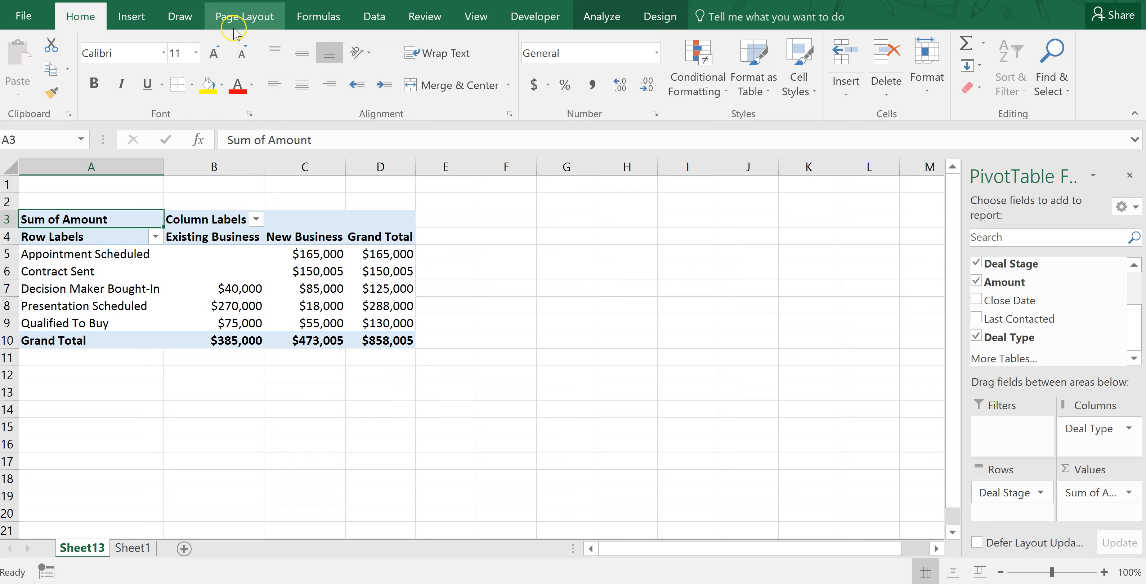
pyautogui.click(384, 27)
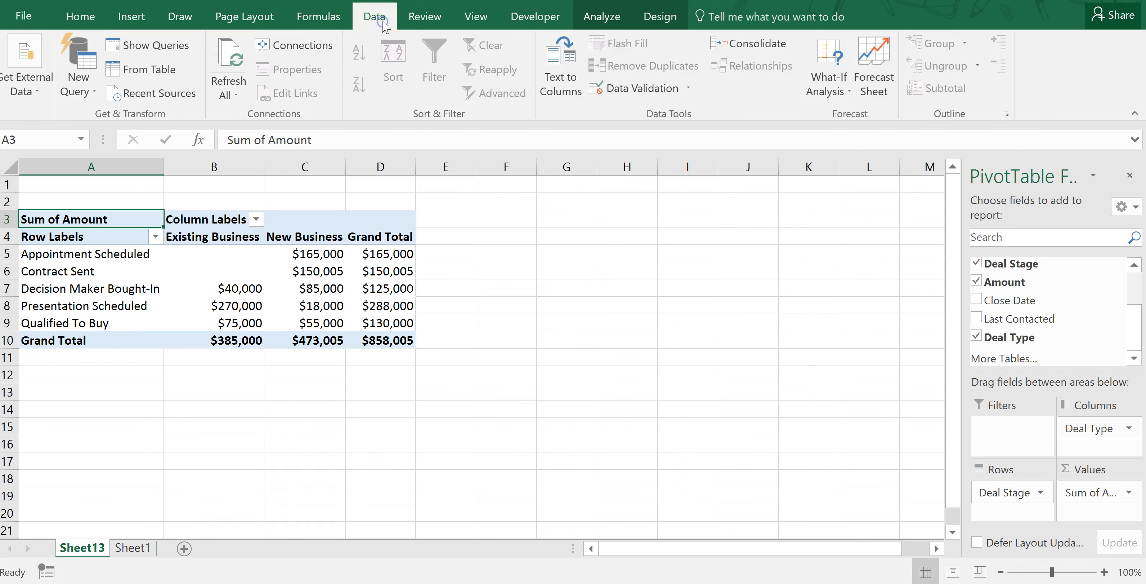
pyautogui.click(136, 12)
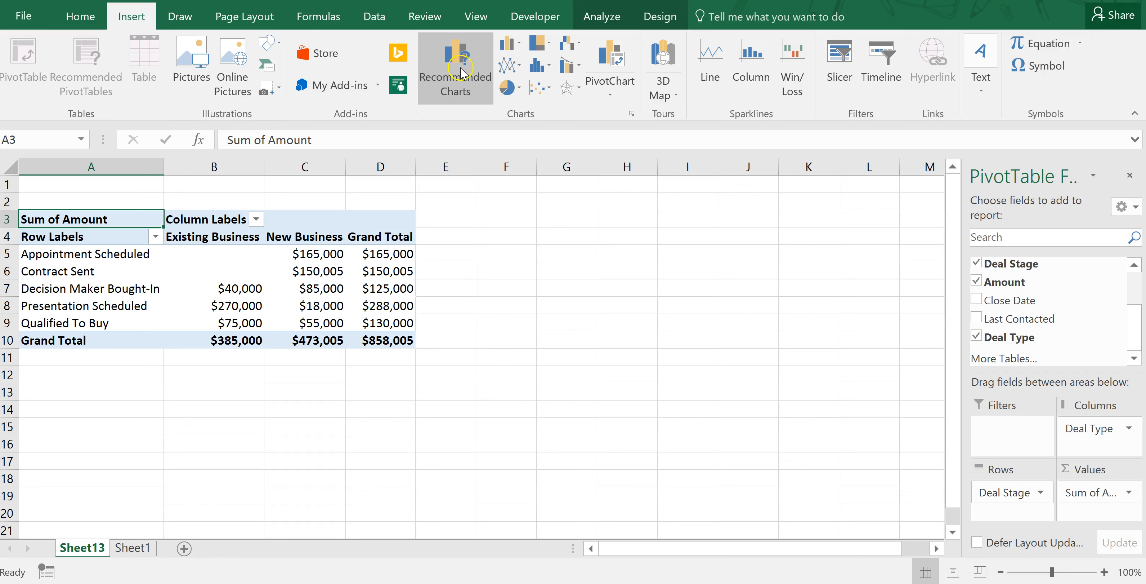
pyautogui.click(618, 91)
pyautogui.click(630, 120)
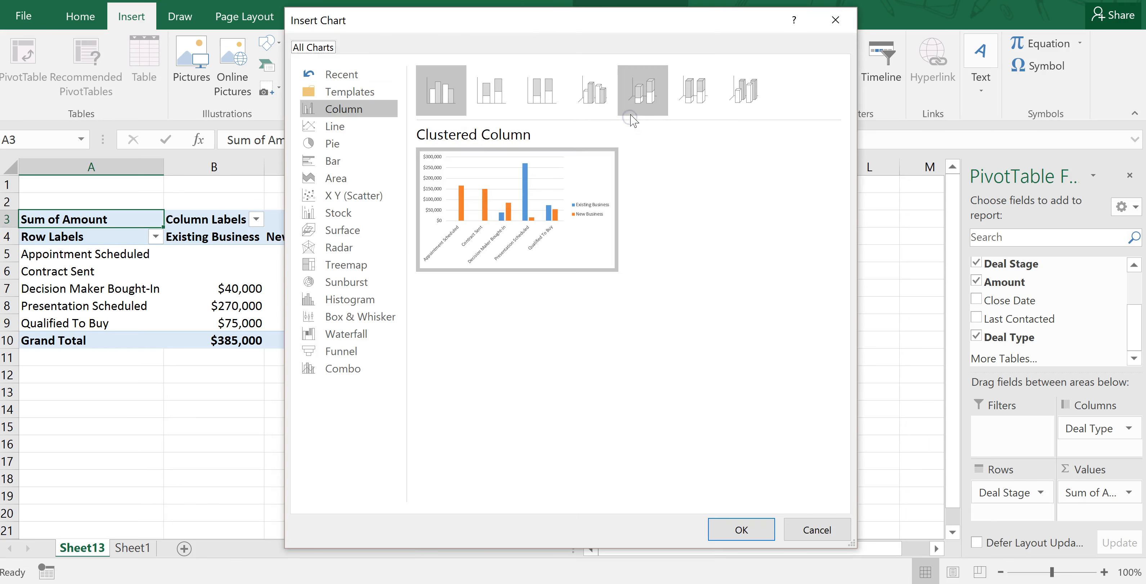
pyautogui.click(502, 93)
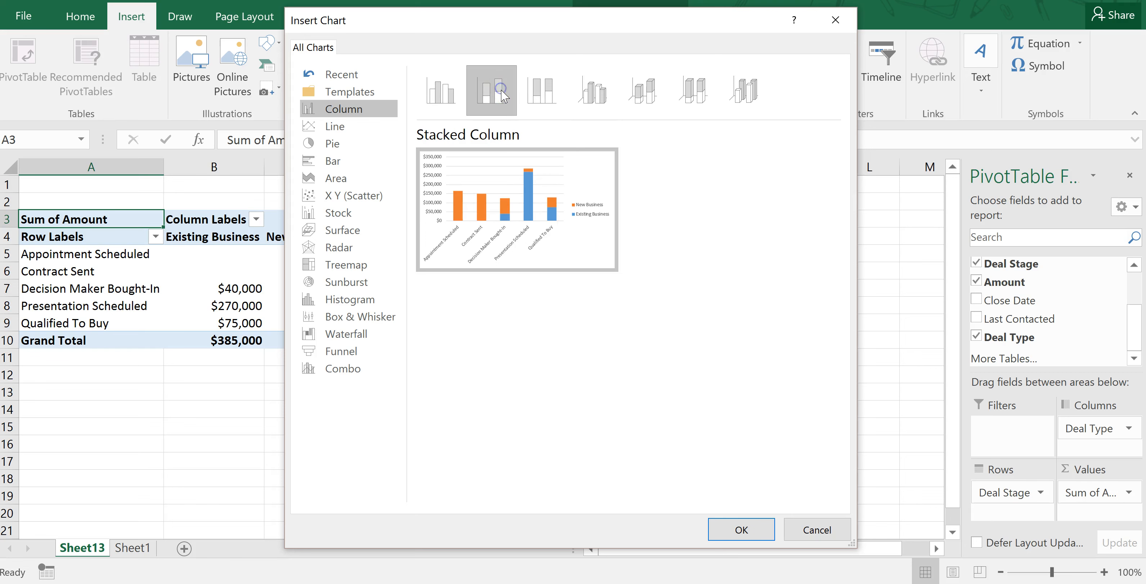
pyautogui.click(734, 534)
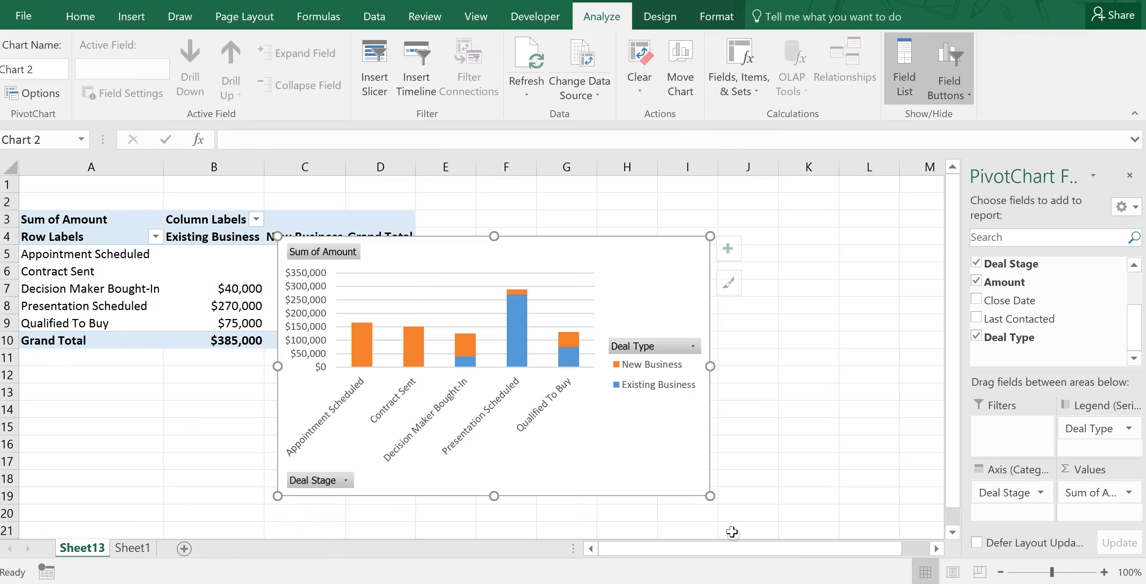
pyautogui.moveTo(640, 291); pyautogui.dragTo(774, 248)
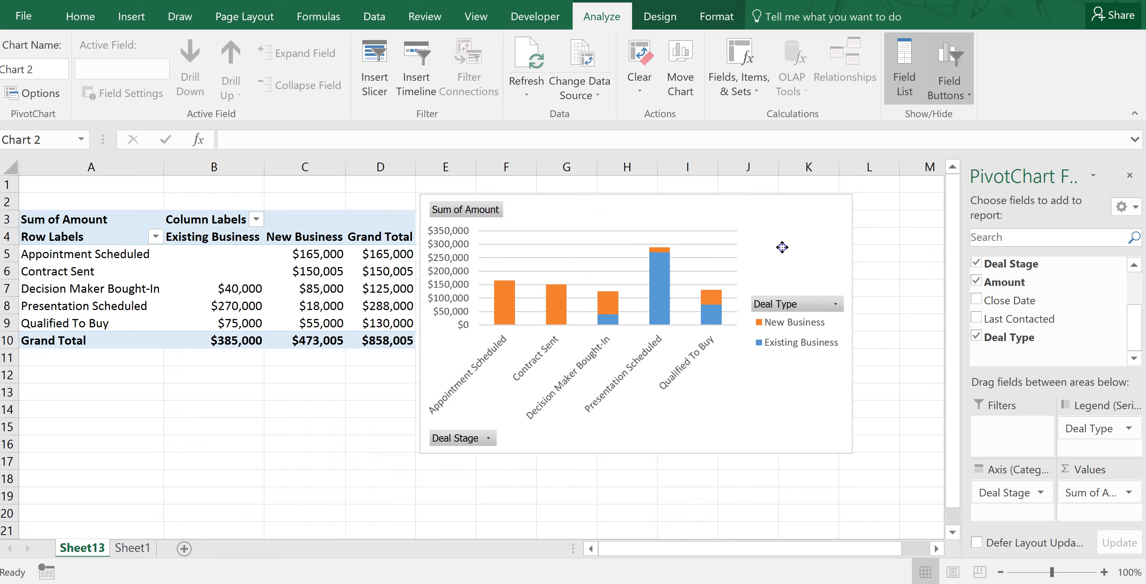
pyautogui.moveTo(850, 455); pyautogui.dragTo(914, 495)
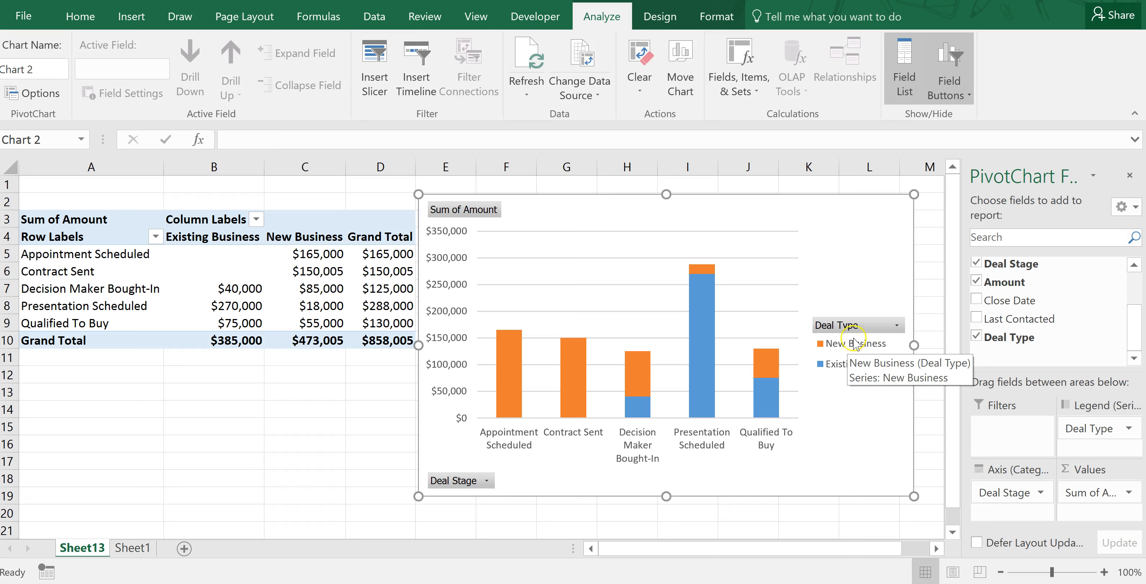
# Delete the PivotChart and replace Deal Type with Deal Owner in the Columns area of the PivotTable
pyautogui.moveTo(515, 376)
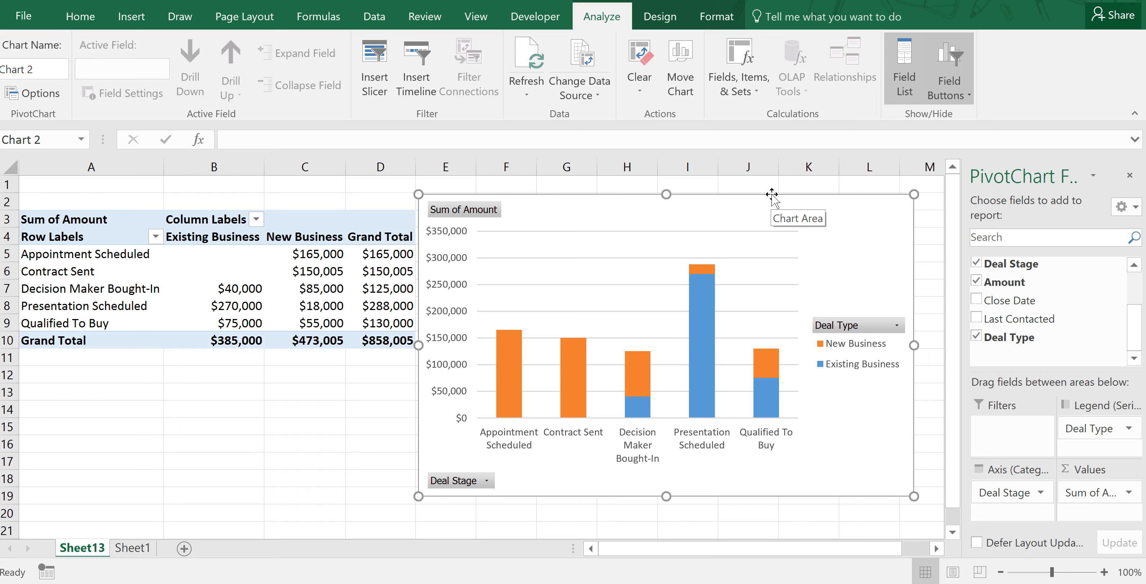
pyautogui.press('Delete')
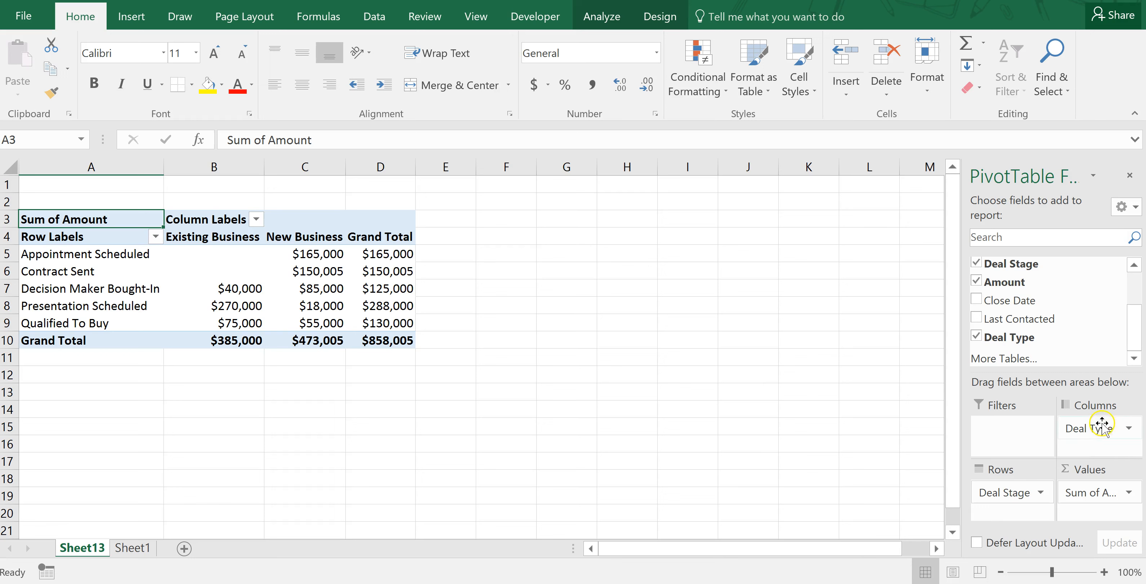
pyautogui.moveTo(1097, 429); pyautogui.dragTo(1085, 321)
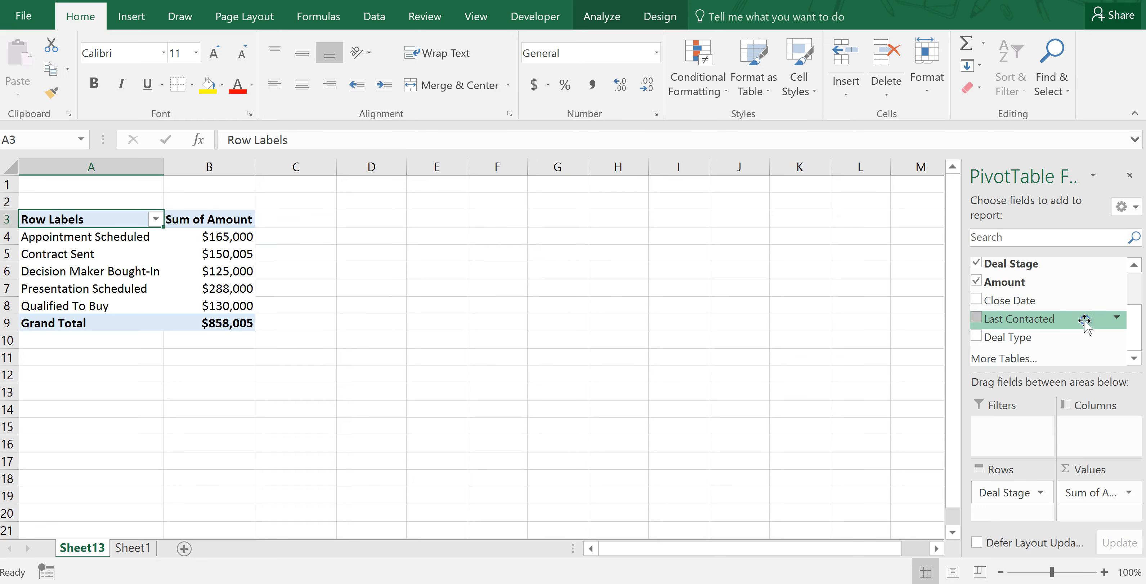
pyautogui.moveTo(1138, 345); pyautogui.dragTo(1137, 292)
pyautogui.moveTo(1049, 288); pyautogui.dragTo(1097, 426)
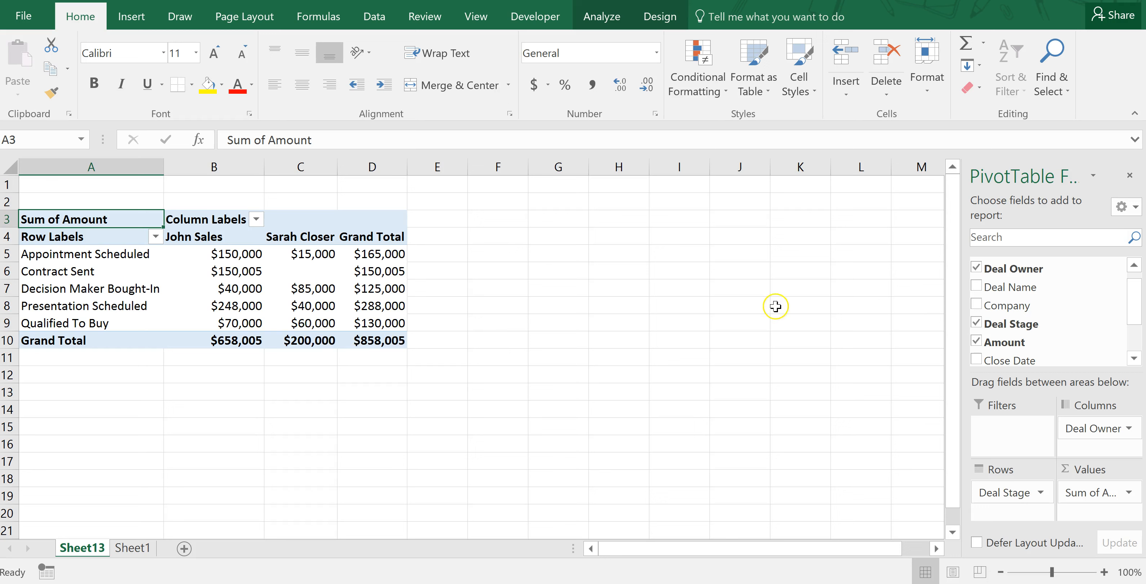
# Add Deal Type below Deal Owner in the PivotTable's Columns area, and remove it again
pyautogui.moveTo(1137, 298); pyautogui.dragTo(1137, 325)
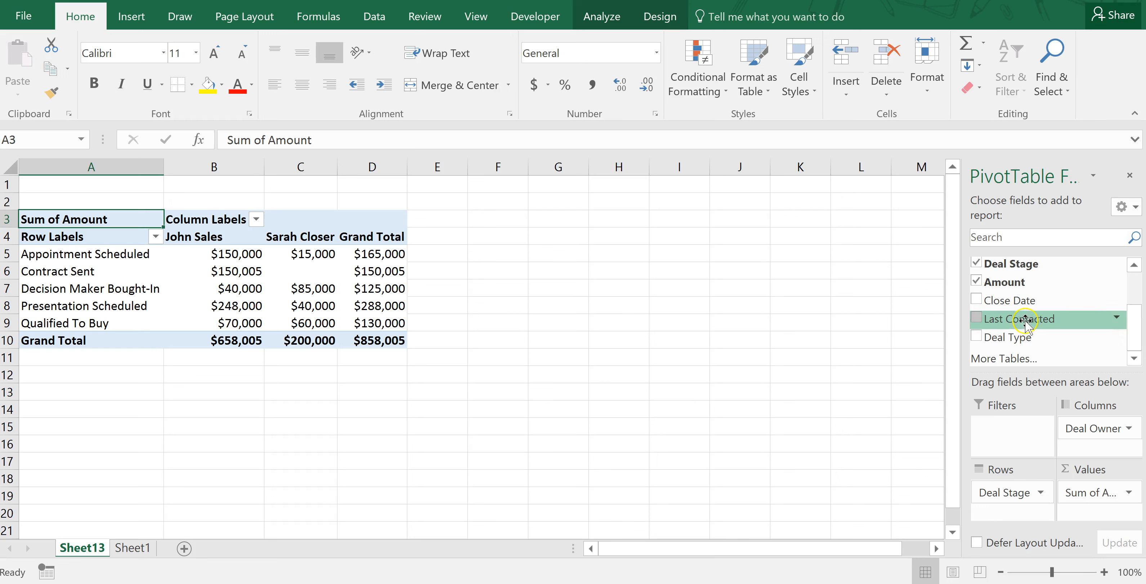
pyautogui.moveTo(995, 338); pyautogui.dragTo(1074, 442)
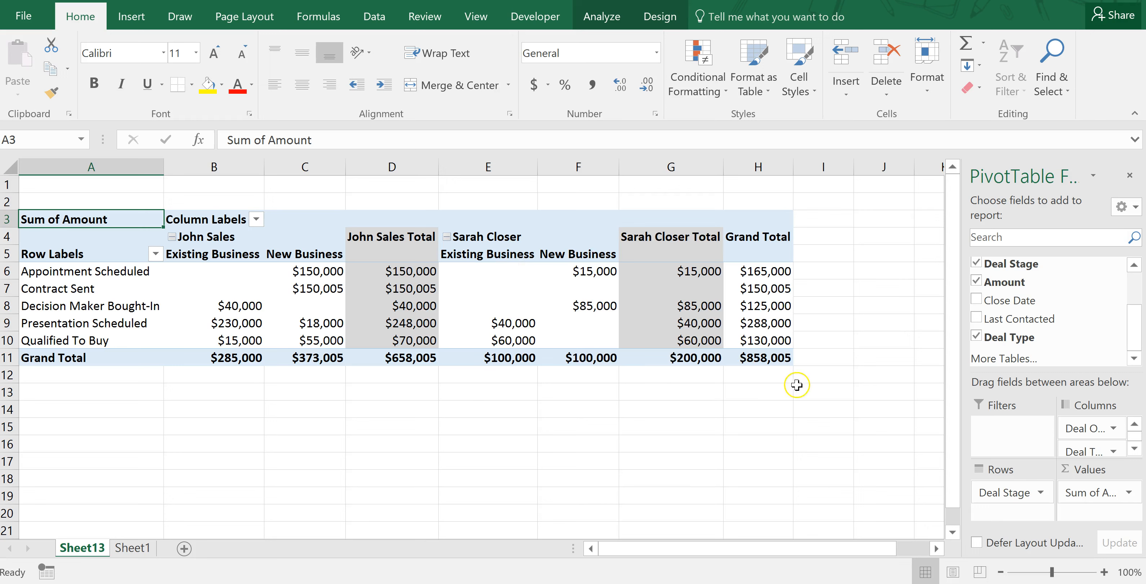
pyautogui.moveTo(1082, 450); pyautogui.dragTo(1070, 335)
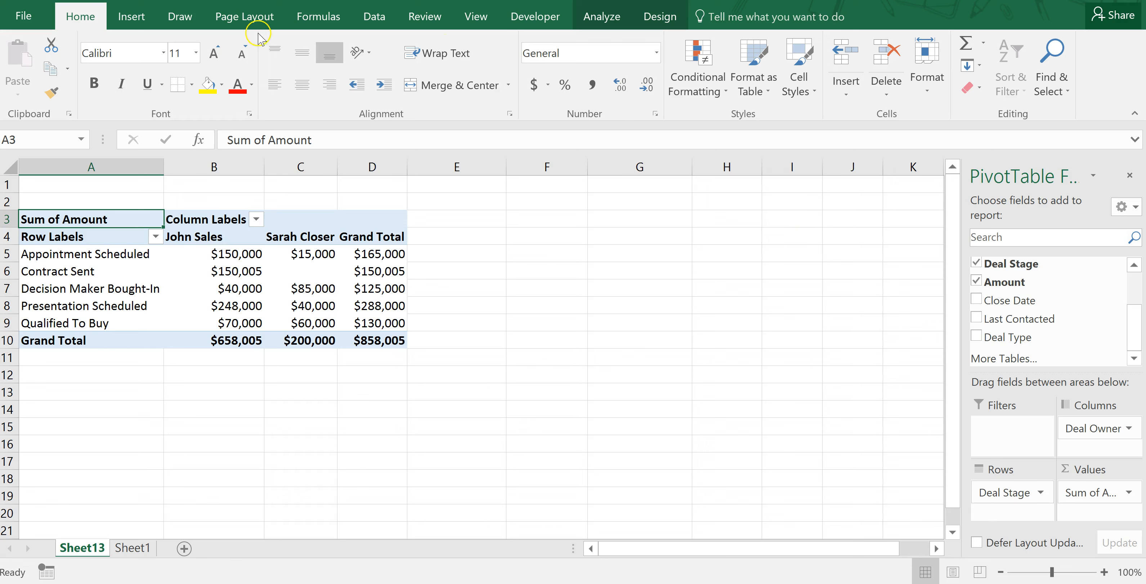
# Insert a Stacked Column PivotChart split by Deal Owner and enlarge it beside the PivotTable to cover about E2:K20
pyautogui.click(147, 23)
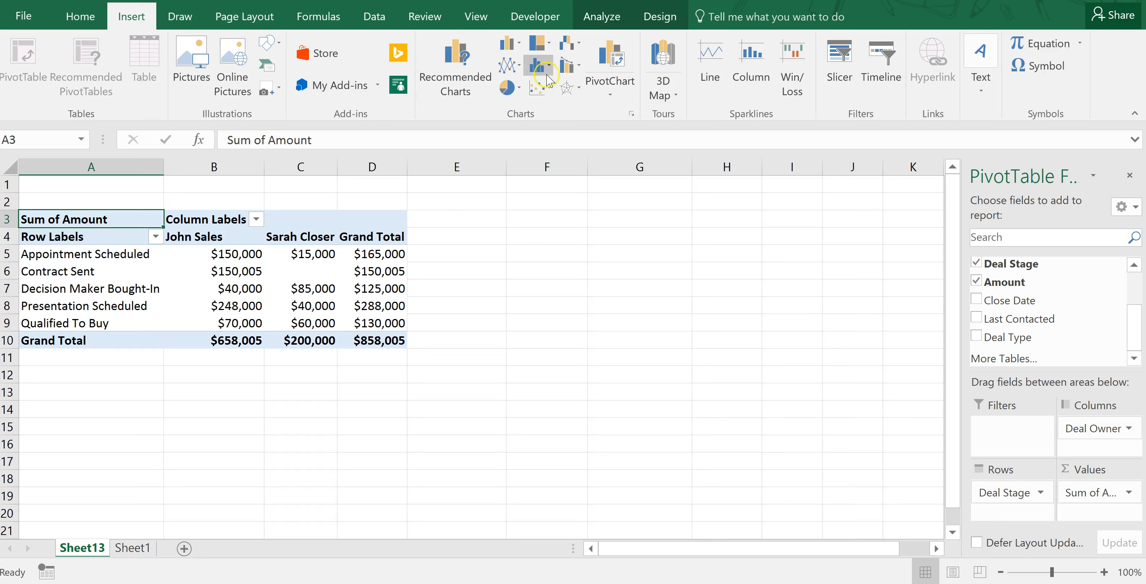
pyautogui.click(612, 94)
pyautogui.click(622, 117)
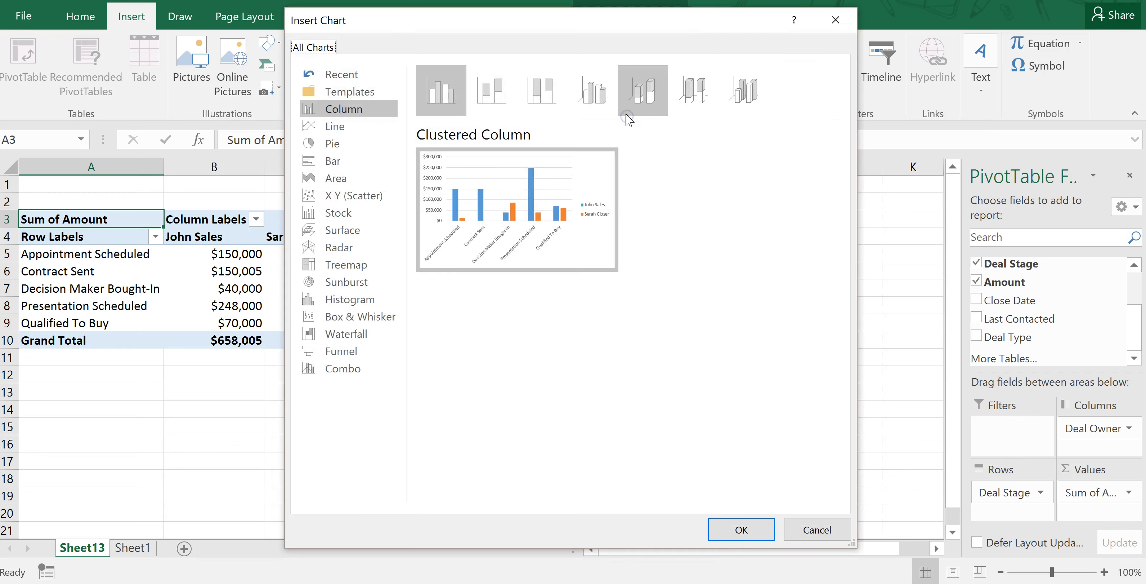
pyautogui.click(503, 94)
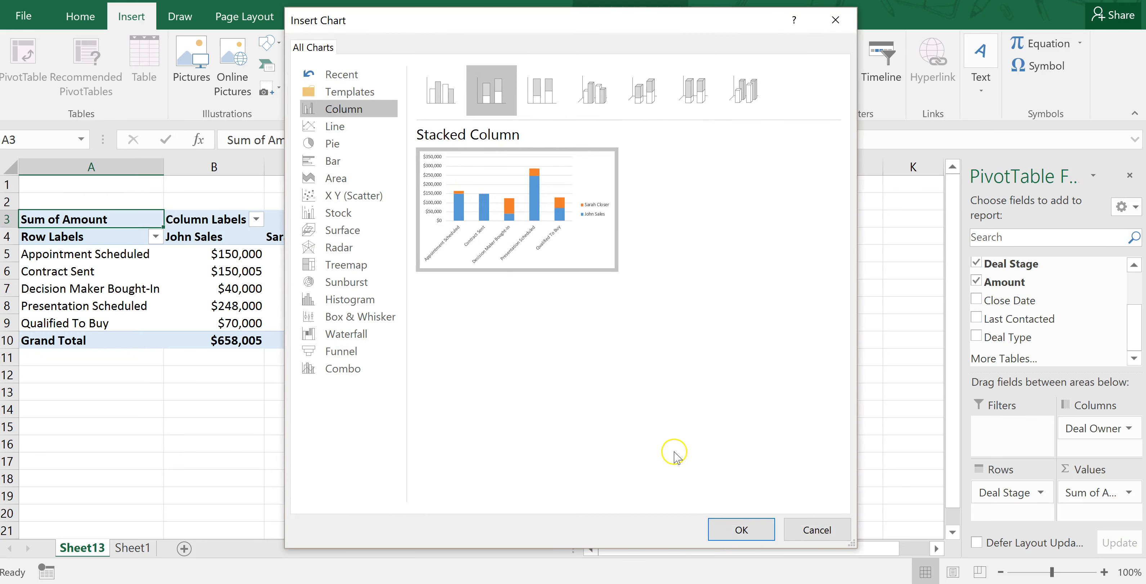
pyautogui.click(720, 522)
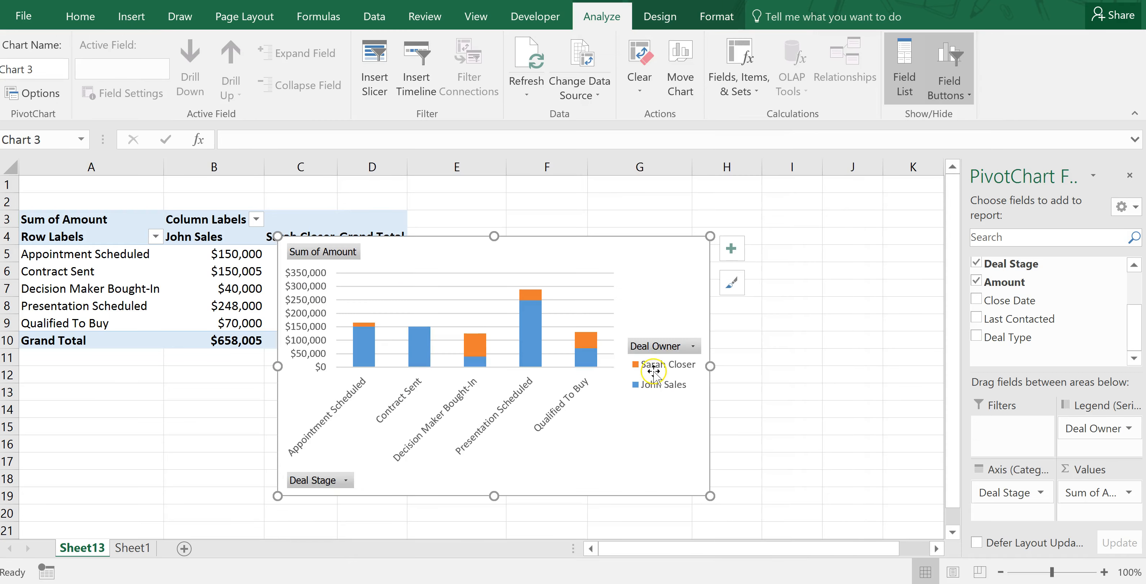
pyautogui.moveTo(655, 281); pyautogui.dragTo(806, 245)
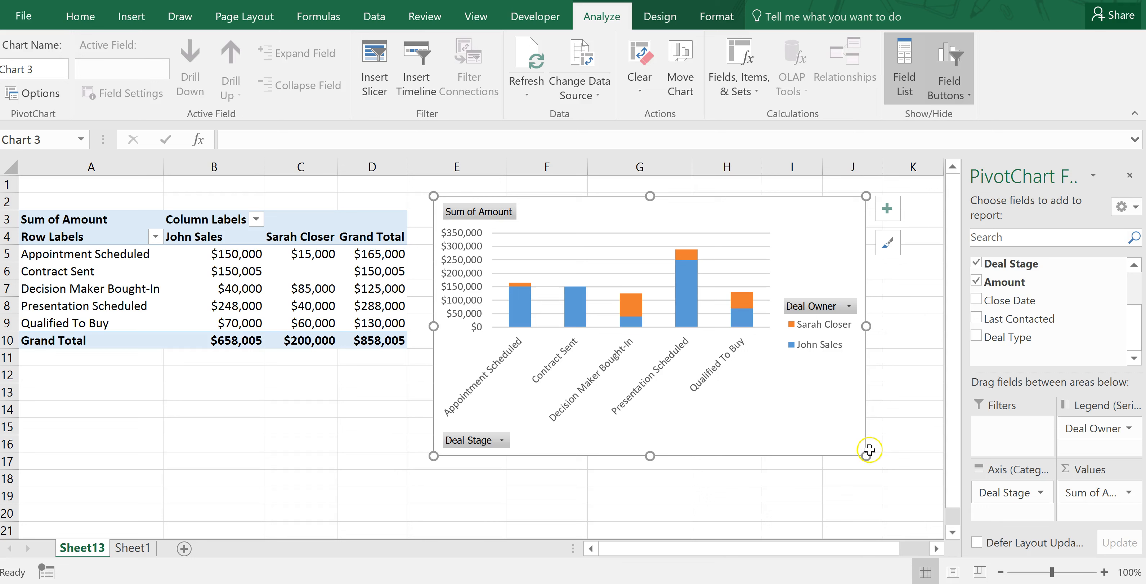
pyautogui.moveTo(866, 455); pyautogui.dragTo(913, 509)
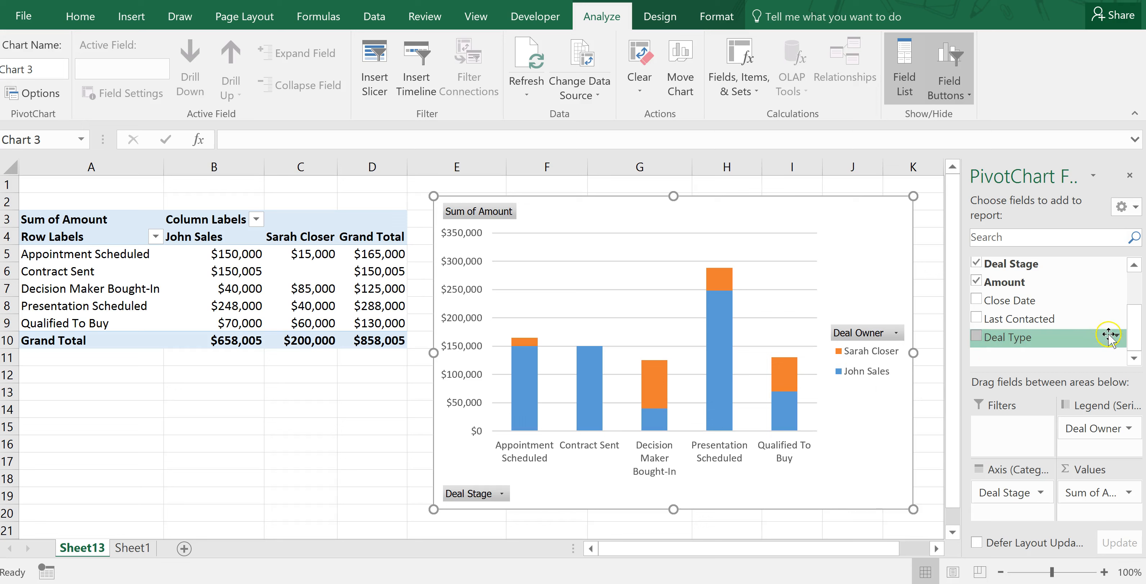
pyautogui.moveTo(1134, 338)
pyautogui.mouseDown()
pyautogui.moveTo(1133, 304)
pyautogui.moveTo(1130, 344)
pyautogui.mouseUp()
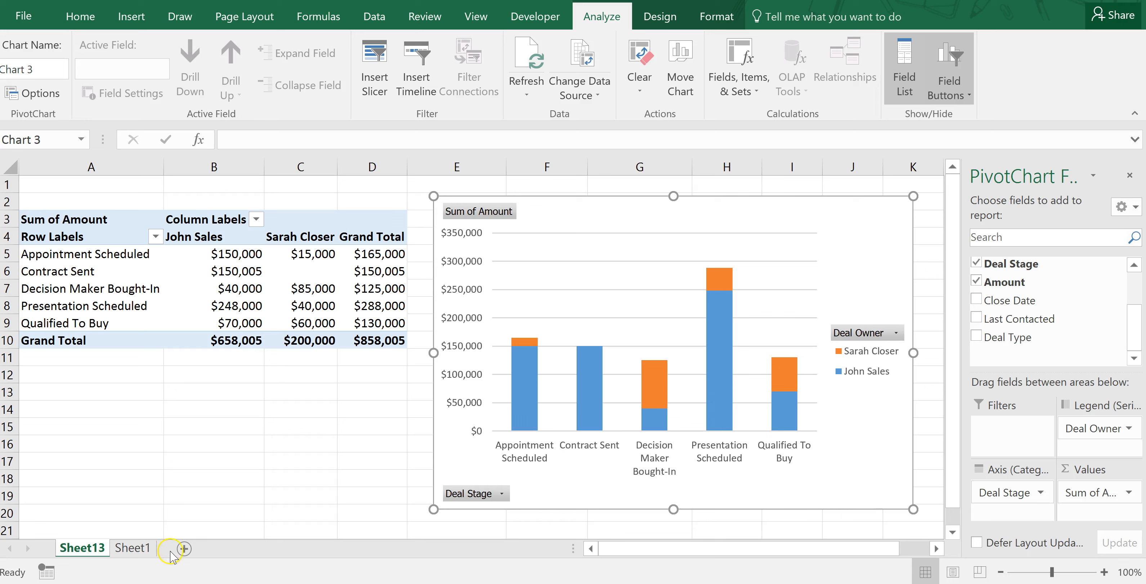
# Review the source deals table on Sheet1 and return to the PivotTable on Sheet13
pyautogui.click(132, 548)
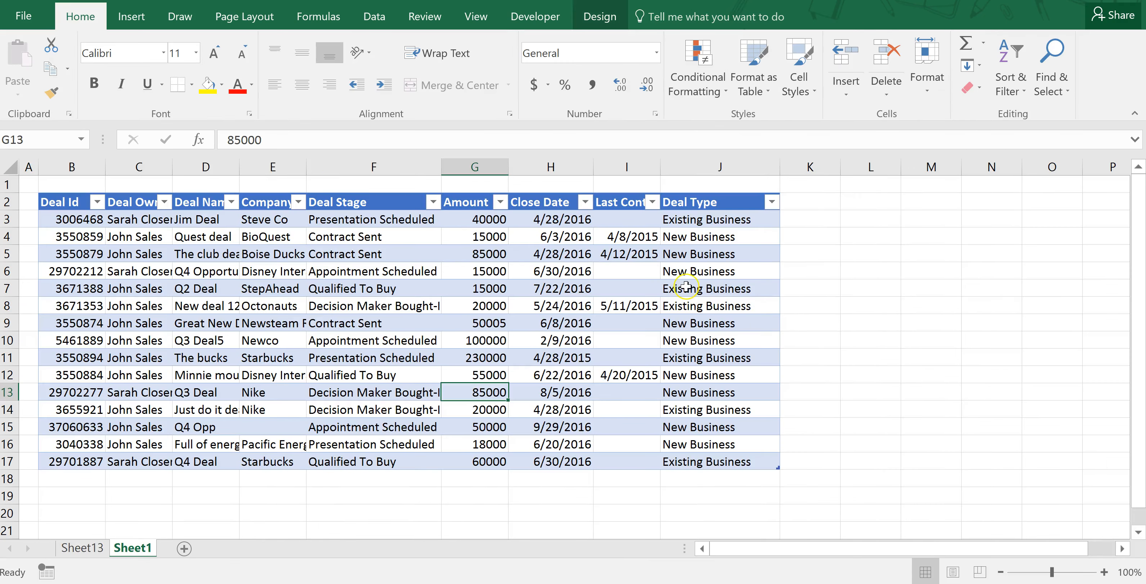
pyautogui.click(59, 201)
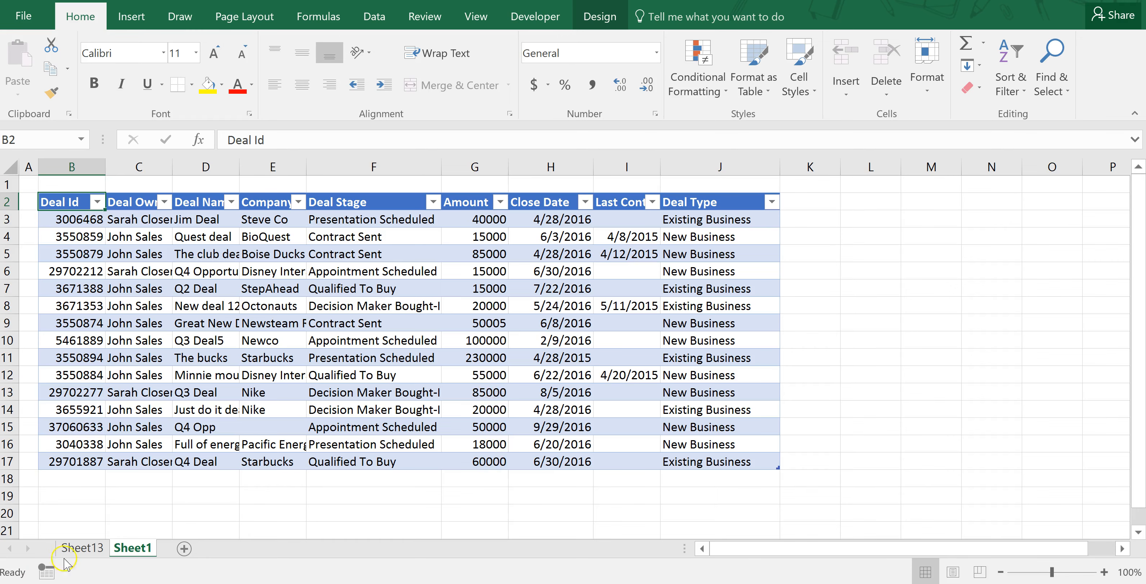
pyautogui.click(89, 547)
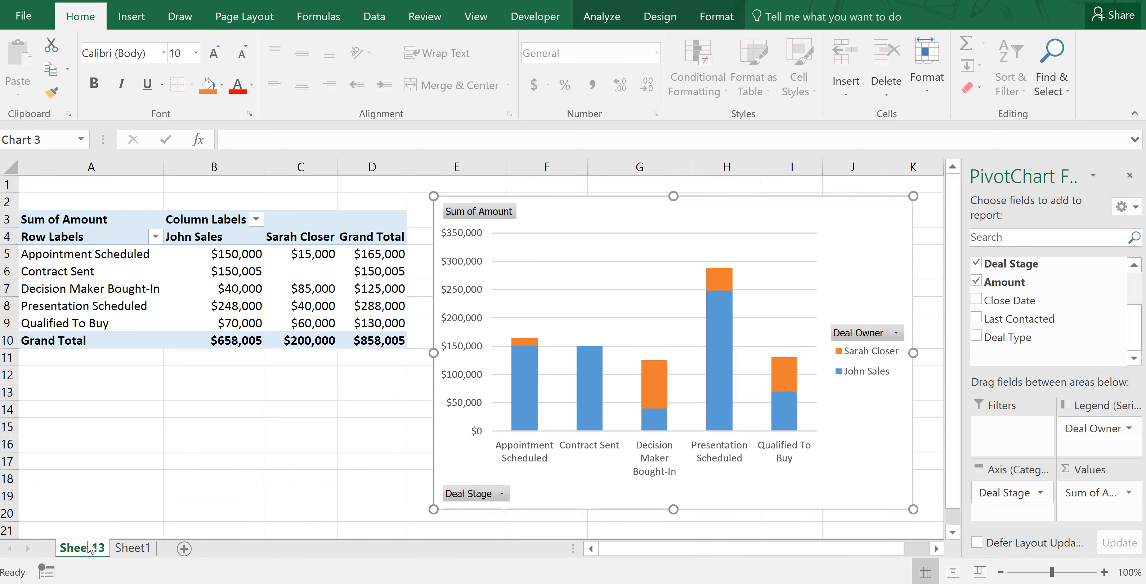